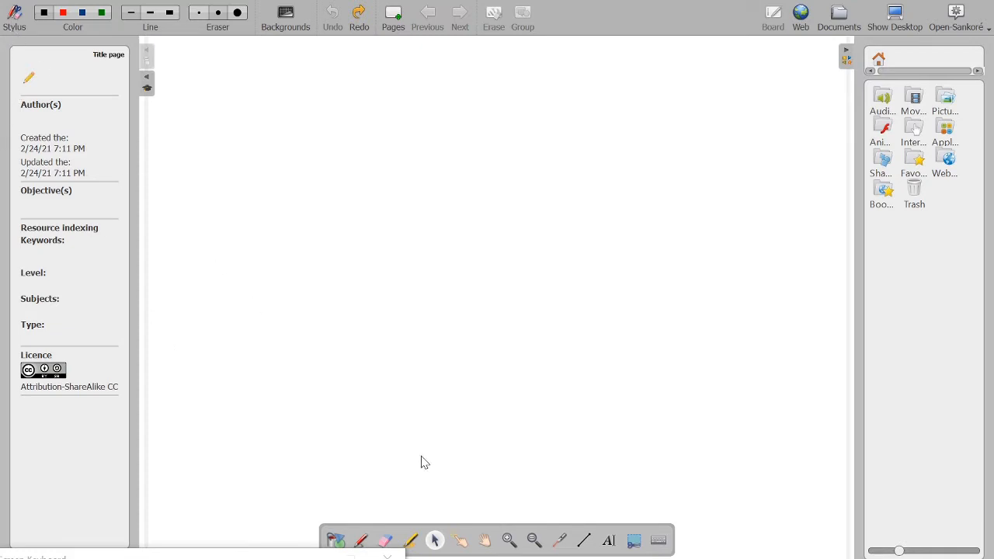
# - Move the floating tool palette up the page and draw a yellow highlighter loop around it
pyautogui.click(413, 541)
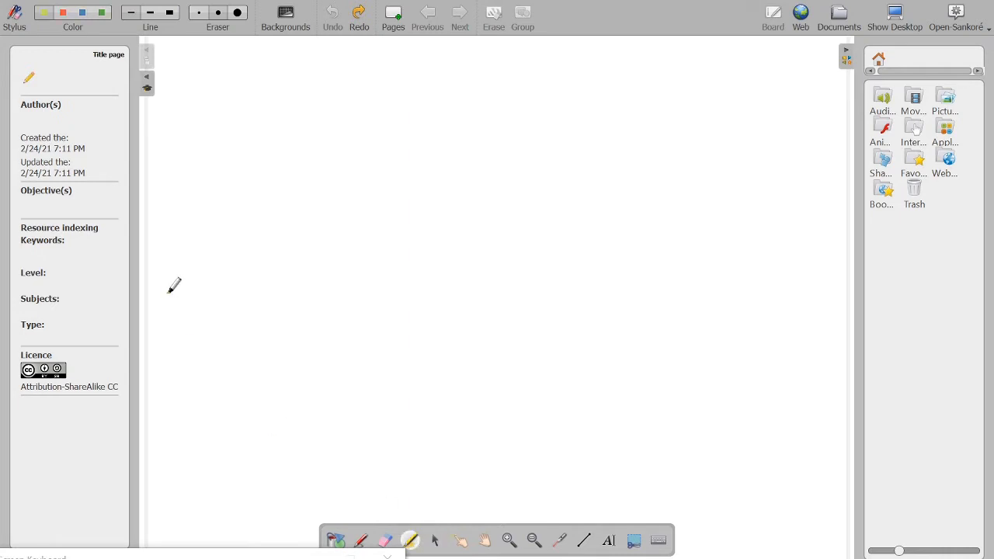
pyautogui.click(22, 23)
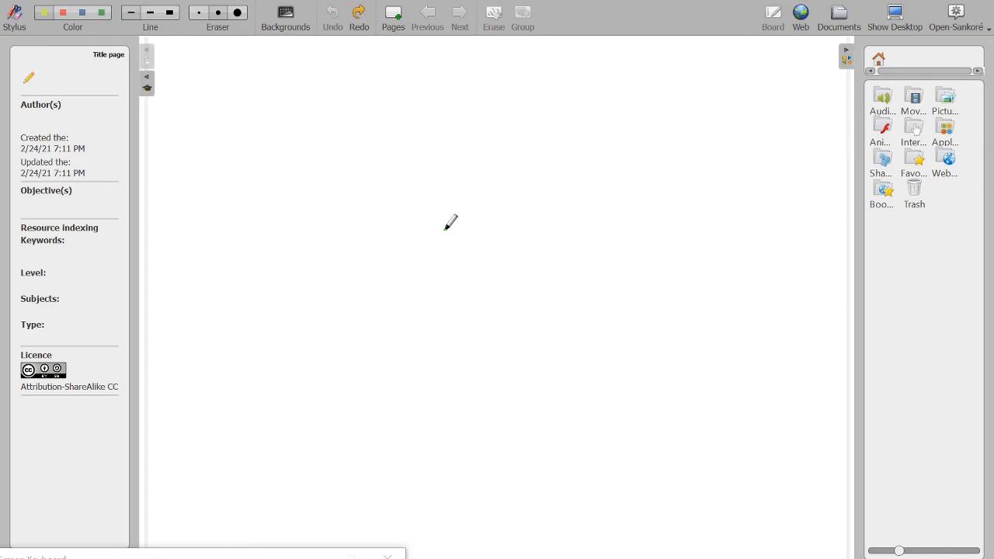
pyautogui.click(21, 16)
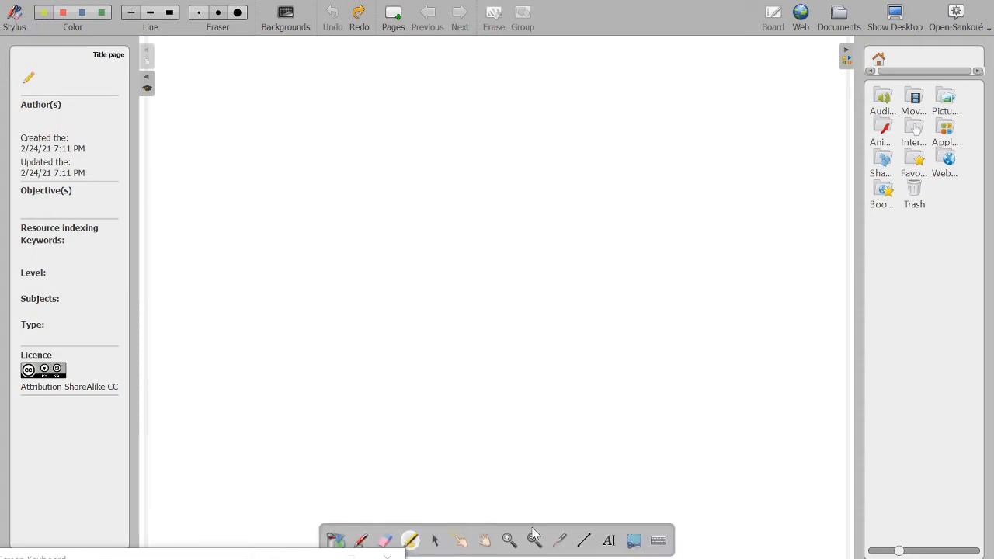
pyautogui.moveTo(534, 535); pyautogui.dragTo(535, 473)
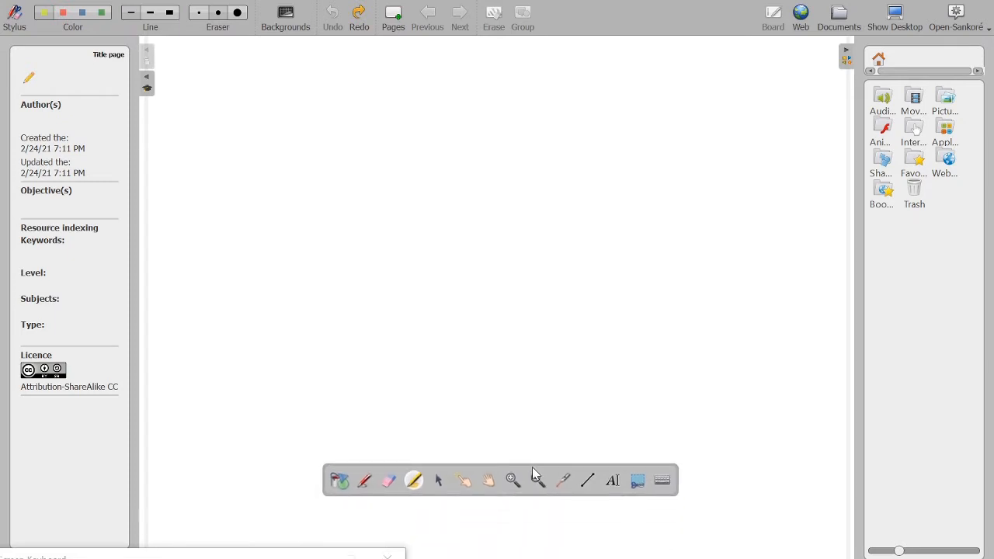
pyautogui.click(414, 482)
pyautogui.moveTo(423, 449)
pyautogui.mouseDown()
pyautogui.moveTo(337, 451)
pyautogui.moveTo(309, 483)
pyautogui.moveTo(666, 518)
pyautogui.moveTo(719, 491)
pyautogui.moveTo(466, 439)
pyautogui.moveTo(406, 445)
pyautogui.mouseUp()
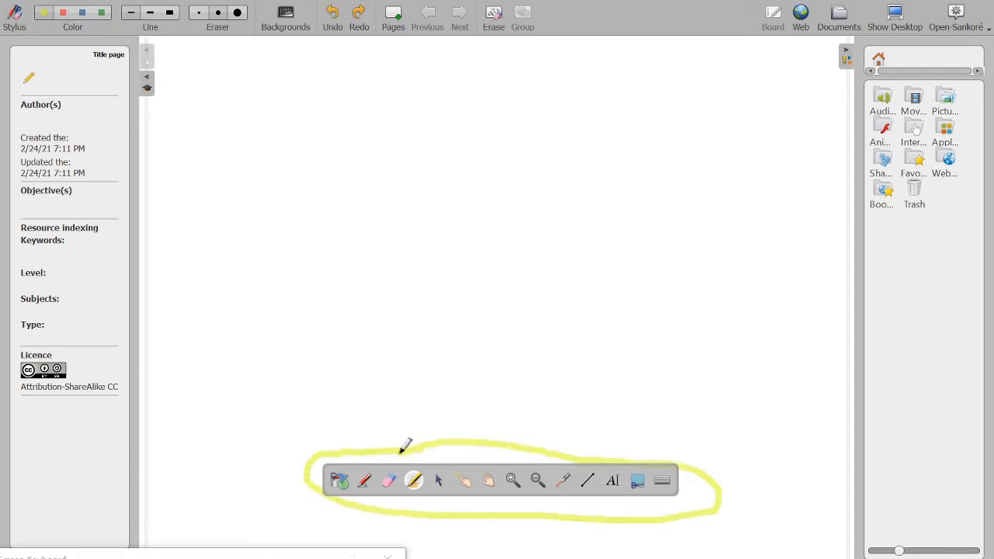
# - Draw black freehand scribbles in the middle of the page with the pen and erase them
pyautogui.click(364, 481)
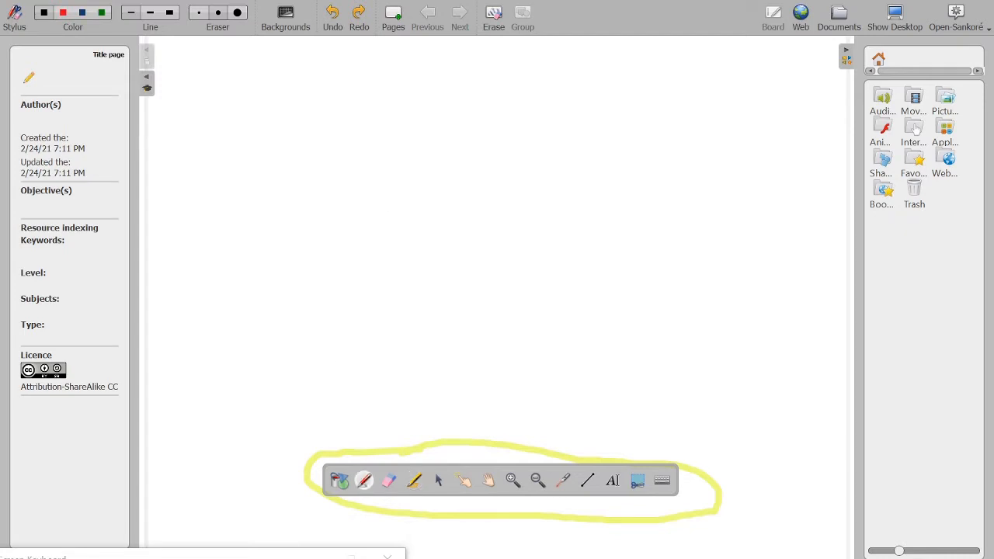
pyautogui.moveTo(410, 181)
pyautogui.mouseDown()
pyautogui.moveTo(531, 232)
pyautogui.moveTo(395, 257)
pyautogui.moveTo(602, 183)
pyautogui.moveTo(426, 277)
pyautogui.moveTo(485, 280)
pyautogui.mouseUp()
pyautogui.moveTo(543, 288); pyautogui.dragTo(464, 260)
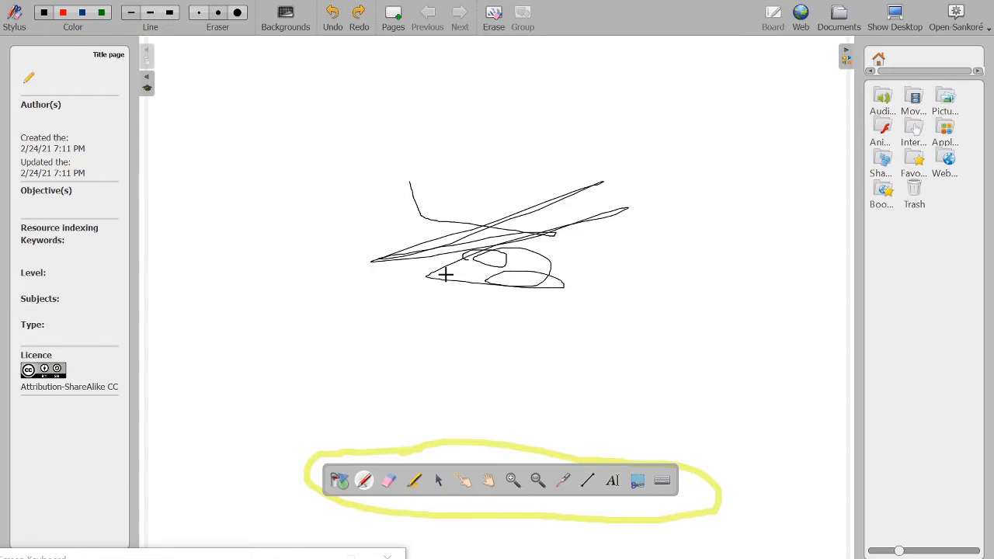
pyautogui.click(390, 481)
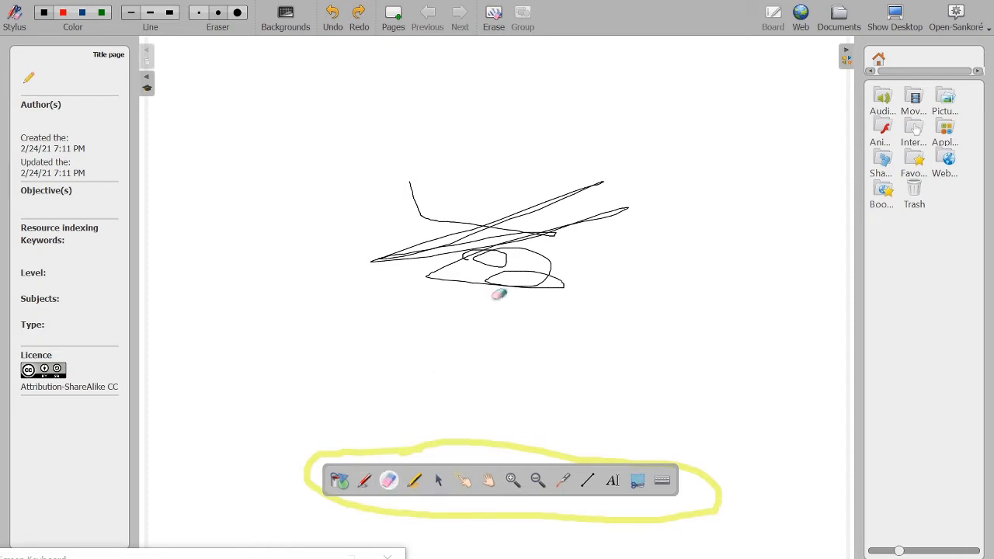
pyautogui.moveTo(497, 290)
pyautogui.mouseDown()
pyautogui.moveTo(539, 264)
pyautogui.moveTo(481, 275)
pyautogui.moveTo(523, 268)
pyautogui.moveTo(445, 260)
pyautogui.moveTo(526, 230)
pyautogui.moveTo(452, 236)
pyautogui.moveTo(313, 275)
pyautogui.moveTo(462, 204)
pyautogui.moveTo(434, 181)
pyautogui.moveTo(493, 222)
pyautogui.moveTo(592, 194)
pyautogui.moveTo(611, 205)
pyautogui.moveTo(541, 257)
pyautogui.mouseUp()
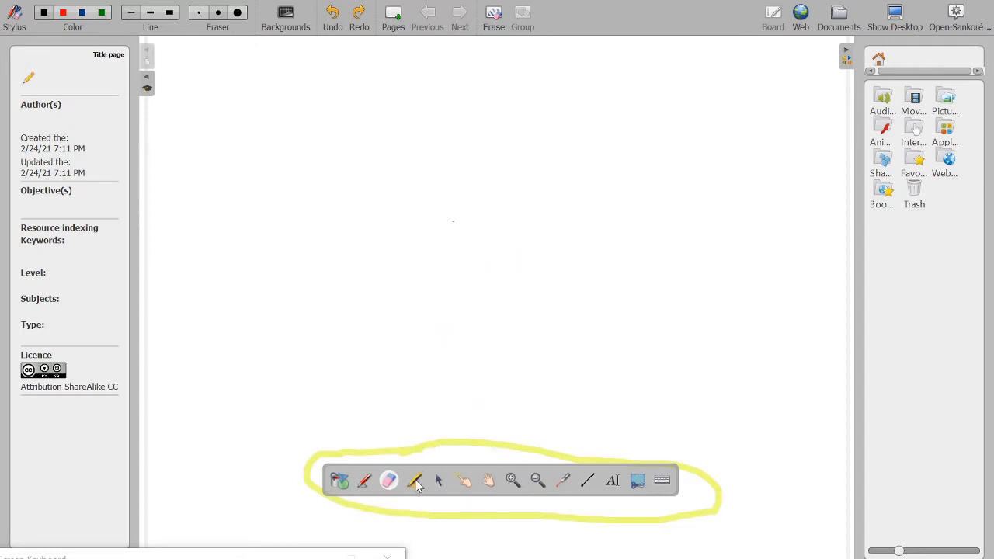
# - Draw a yellow highlighter zigzag across the upper part of the page and select it
pyautogui.click(415, 481)
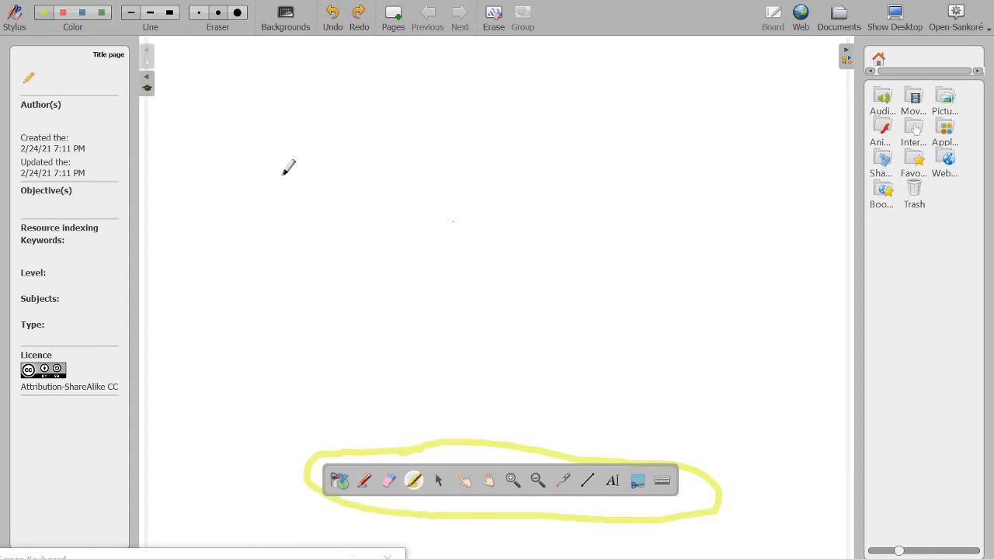
pyautogui.moveTo(303, 164)
pyautogui.mouseDown()
pyautogui.moveTo(573, 147)
pyautogui.moveTo(280, 243)
pyautogui.moveTo(339, 273)
pyautogui.moveTo(471, 266)
pyautogui.mouseUp()
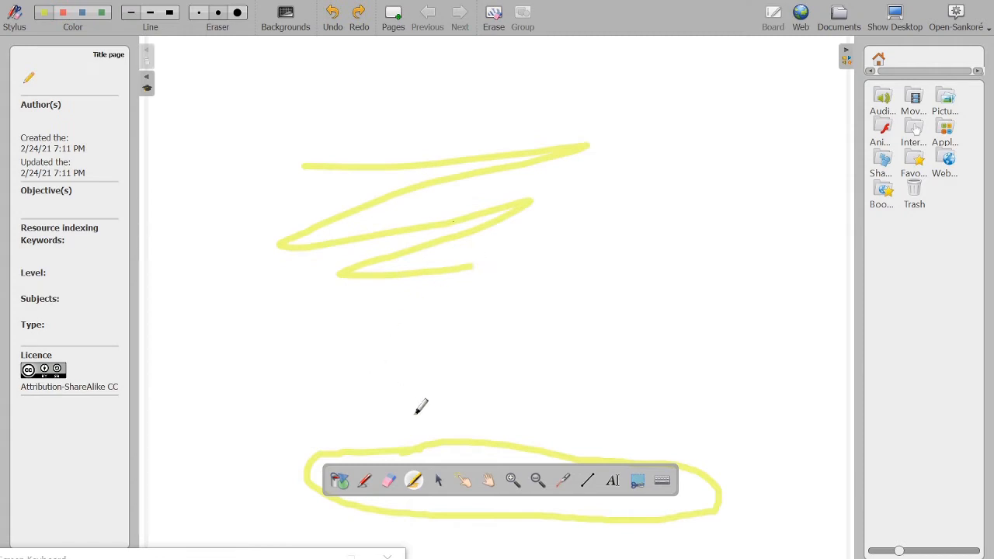
pyautogui.click(439, 480)
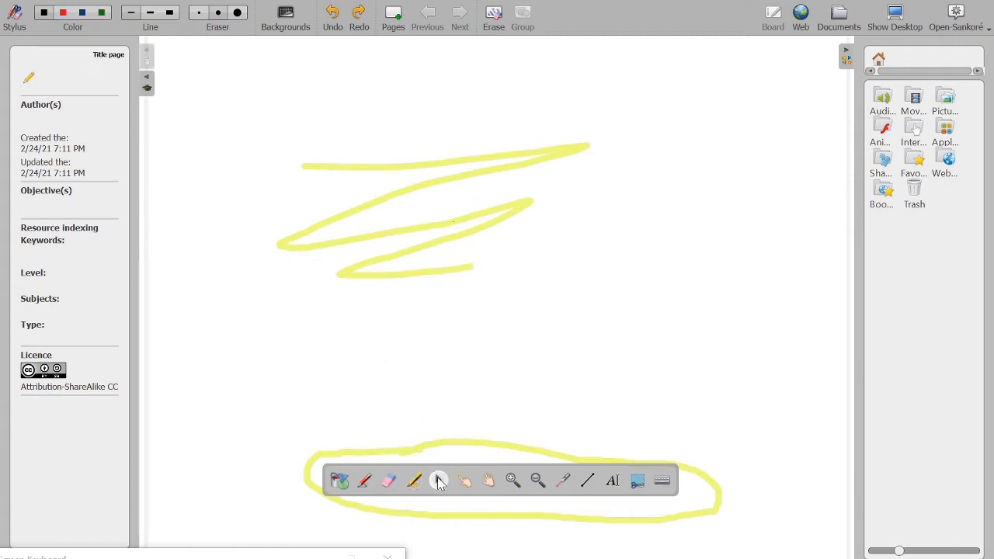
pyautogui.moveTo(480, 323)
pyautogui.mouseDown()
pyautogui.moveTo(574, 327)
pyautogui.moveTo(623, 404)
pyautogui.mouseUp()
pyautogui.moveTo(278, 114)
pyautogui.mouseDown()
pyautogui.moveTo(347, 229)
pyautogui.moveTo(423, 262)
pyautogui.mouseUp()
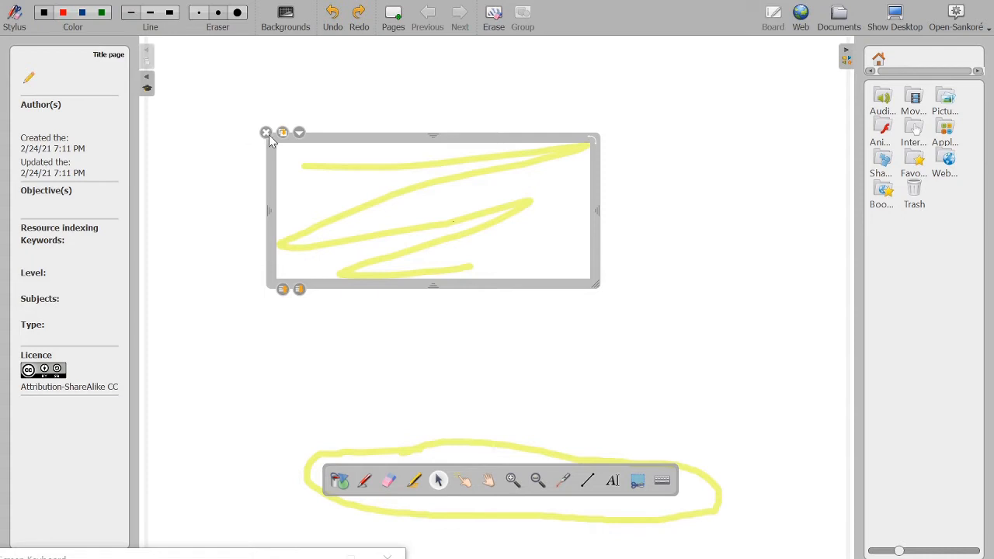
# - Pan the page, zoom in to 1.4x and back out to 1.0x, and try the laser pointer on the empty area
pyautogui.click(489, 481)
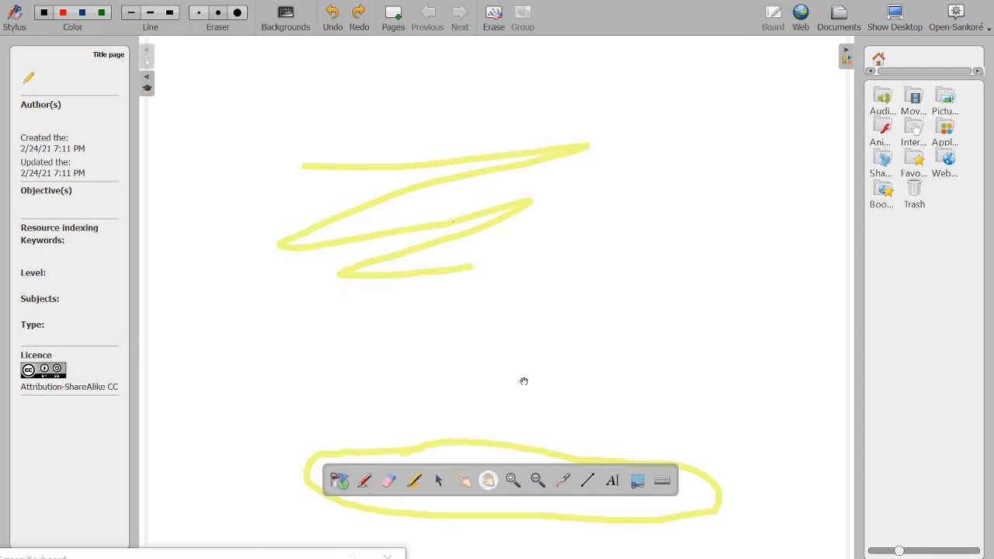
pyautogui.moveTo(524, 381)
pyautogui.mouseDown()
pyautogui.moveTo(582, 409)
pyautogui.moveTo(635, 401)
pyautogui.moveTo(419, 377)
pyautogui.moveTo(385, 263)
pyautogui.moveTo(446, 209)
pyautogui.moveTo(438, 191)
pyautogui.moveTo(417, 208)
pyautogui.moveTo(481, 320)
pyautogui.mouseUp()
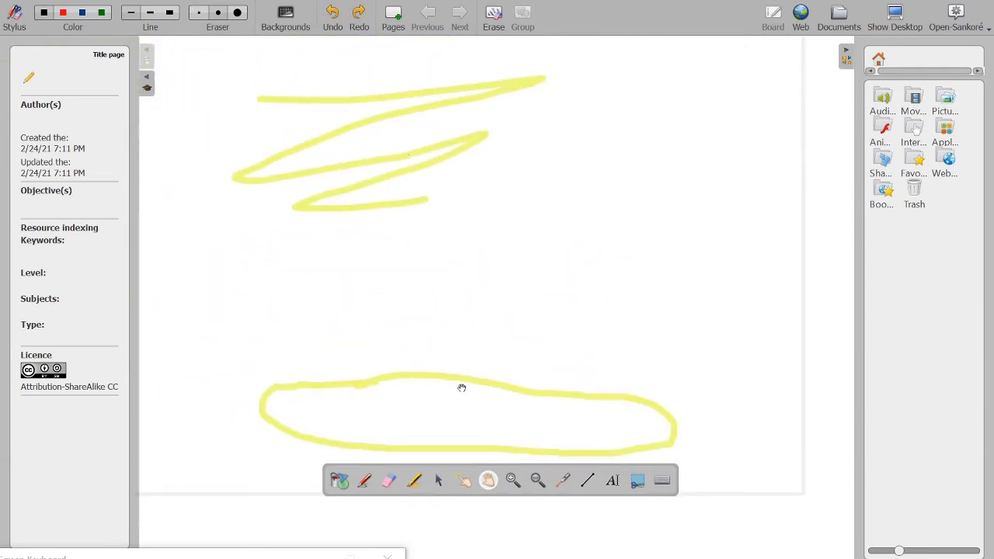
pyautogui.click(513, 481)
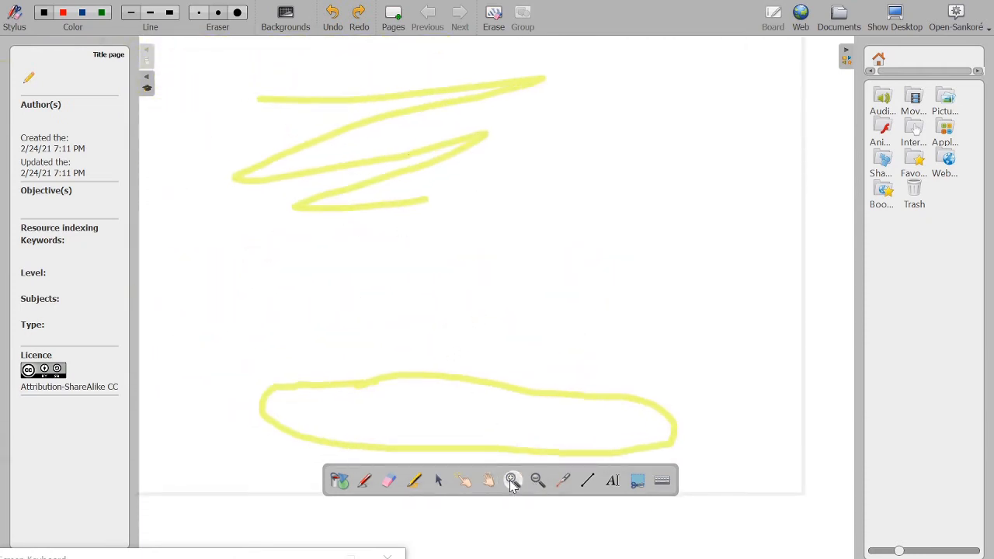
pyautogui.click(495, 261)
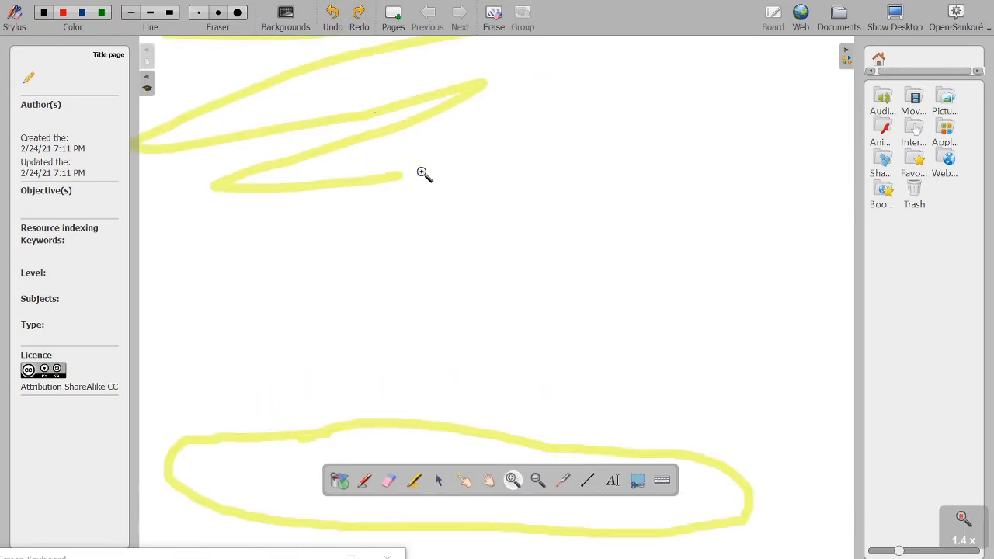
pyautogui.click(537, 481)
pyautogui.click(207, 121)
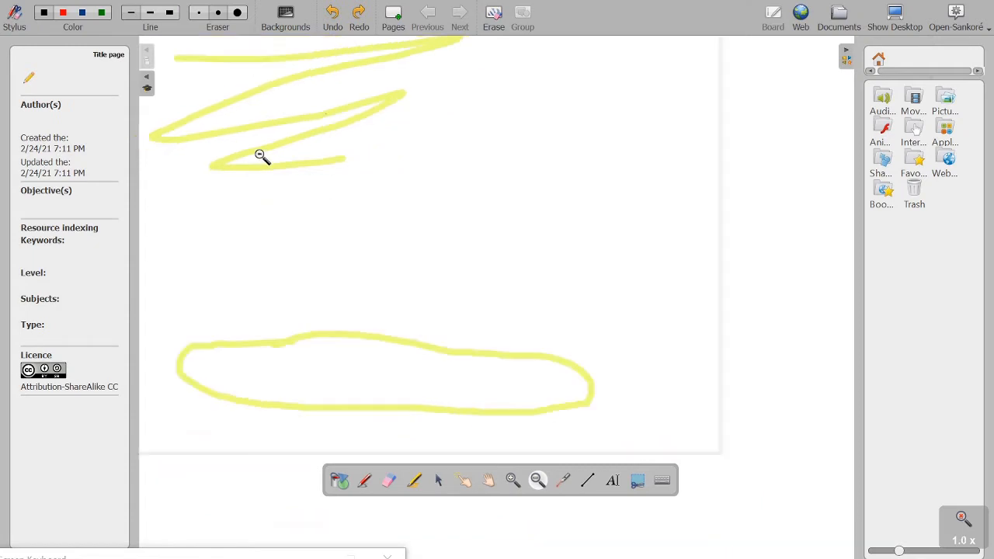
pyautogui.click(564, 482)
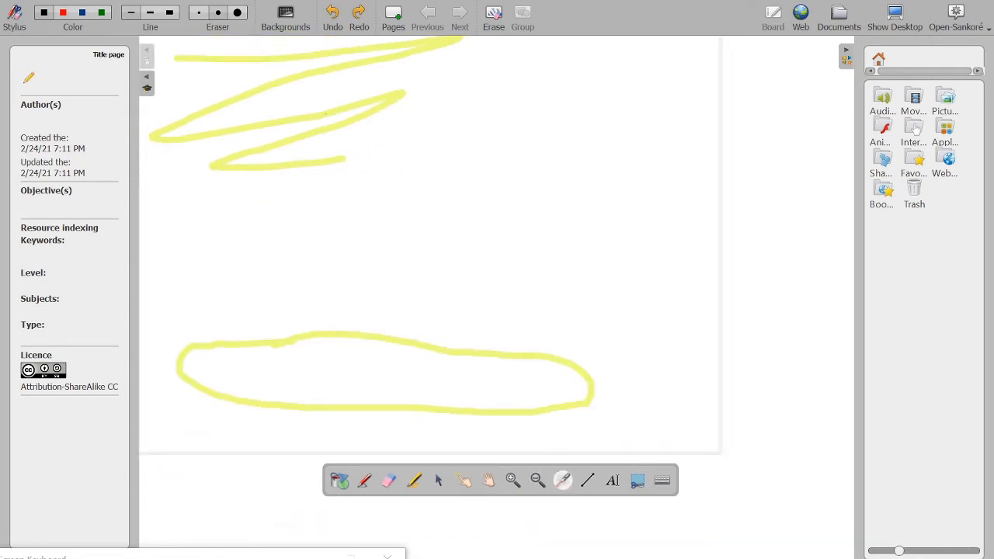
pyautogui.moveTo(539, 257); pyautogui.dragTo(652, 371)
# - Add a text box beside the yellow zigzag, enter "uuuu" in it and clear the text again
pyautogui.click(612, 481)
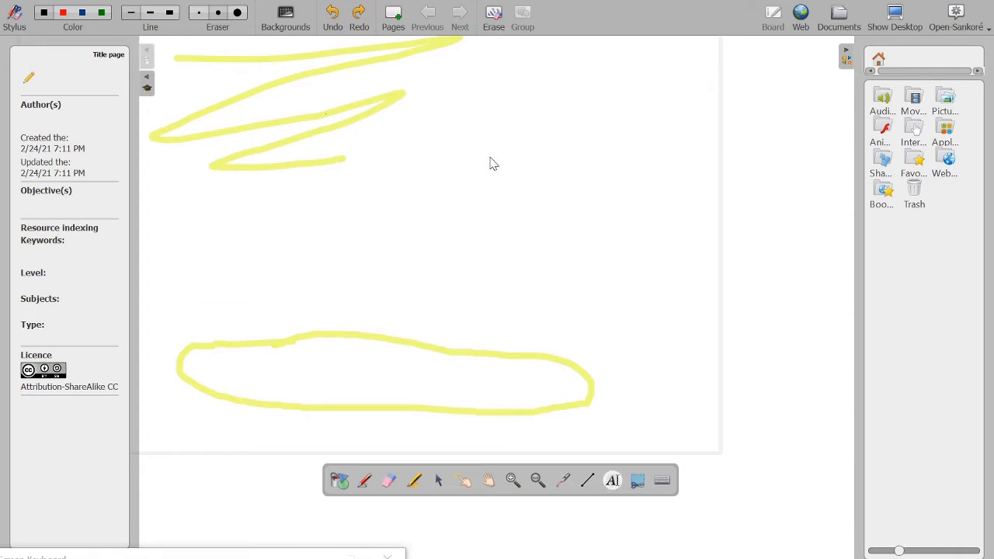
pyautogui.moveTo(490, 157); pyautogui.dragTo(747, 297)
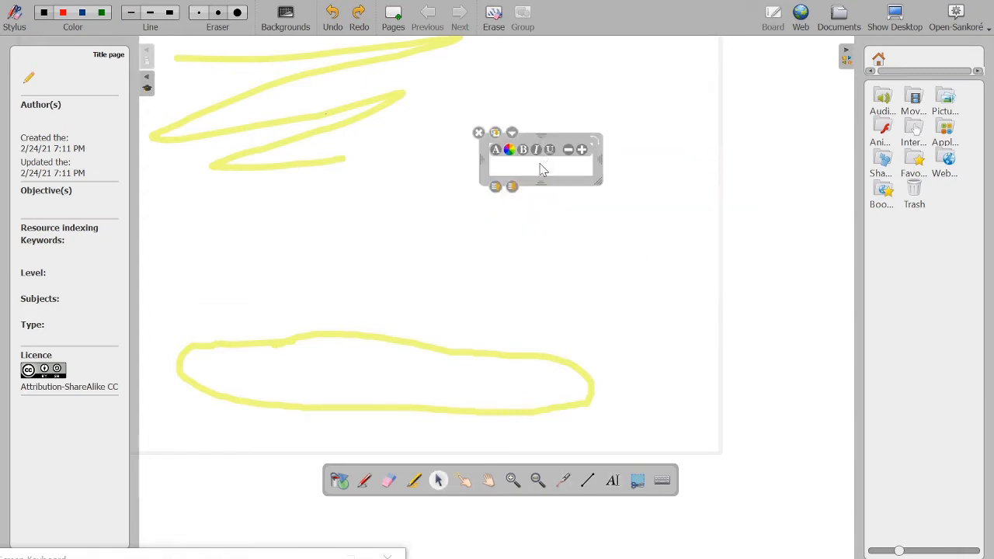
pyautogui.write('uuuu')
pyautogui.press('BackSpace')
pyautogui.press('BackSpace')
pyautogui.press('BackSpace')
pyautogui.press('BackSpace')
# - Capture the area around the text placeholder, display the virtual keyboard and dismiss the capture options
pyautogui.click(637, 485)
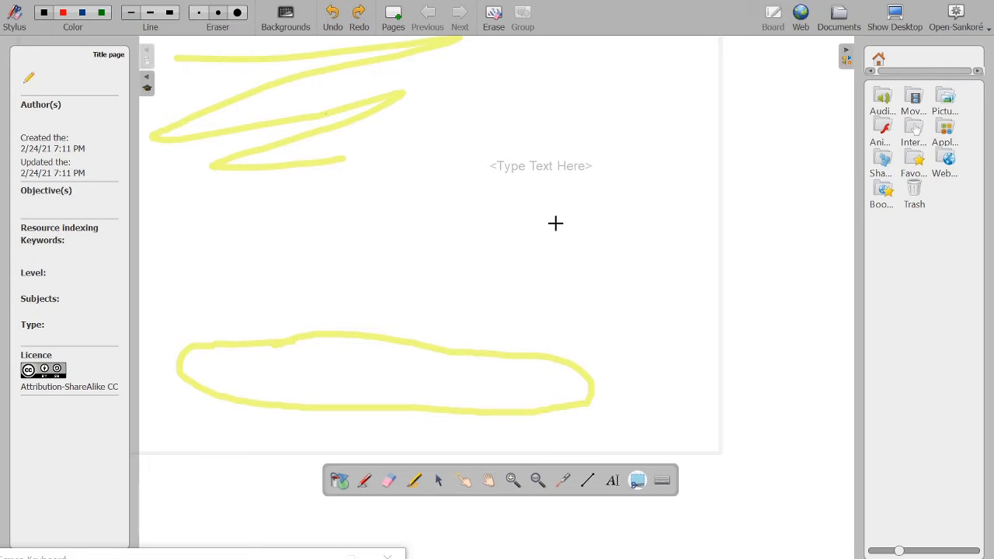
pyautogui.moveTo(485, 143); pyautogui.dragTo(611, 202)
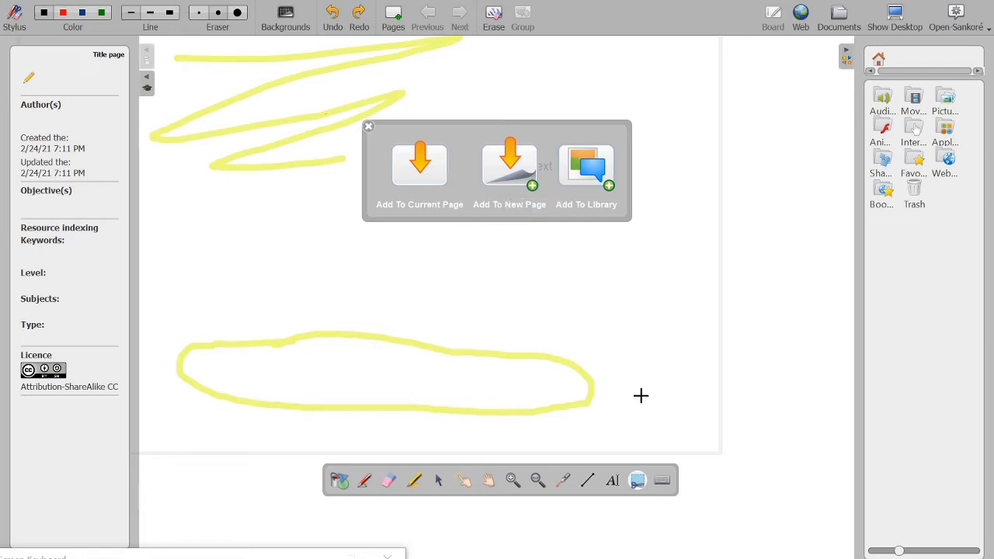
pyautogui.click(665, 482)
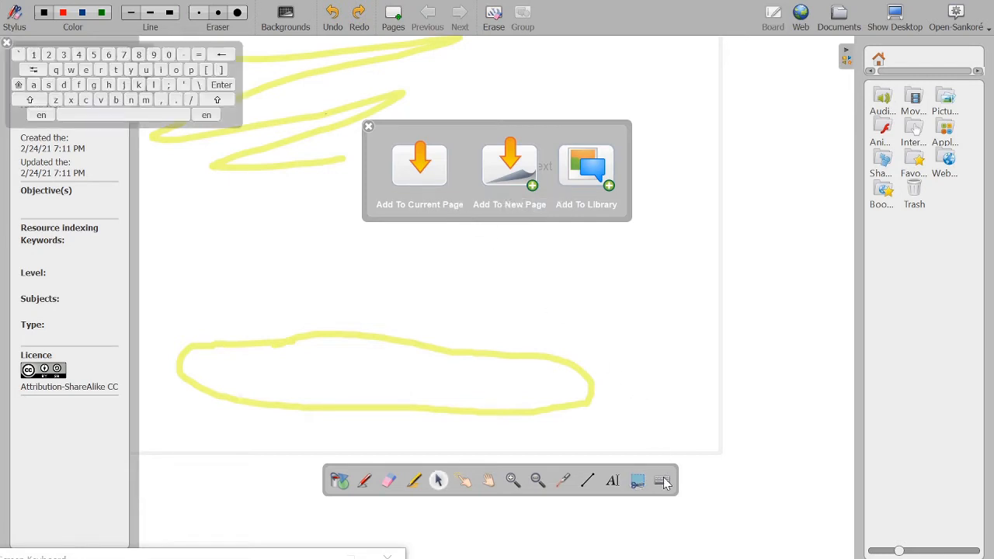
pyautogui.click(369, 126)
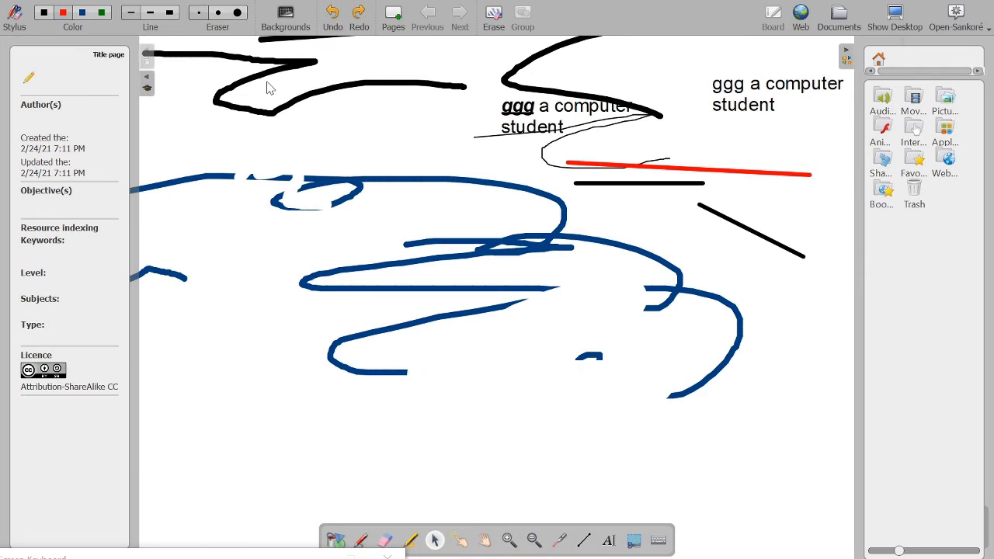
# - Try the plain light page background and switch to the light grid background
pyautogui.click(286, 13)
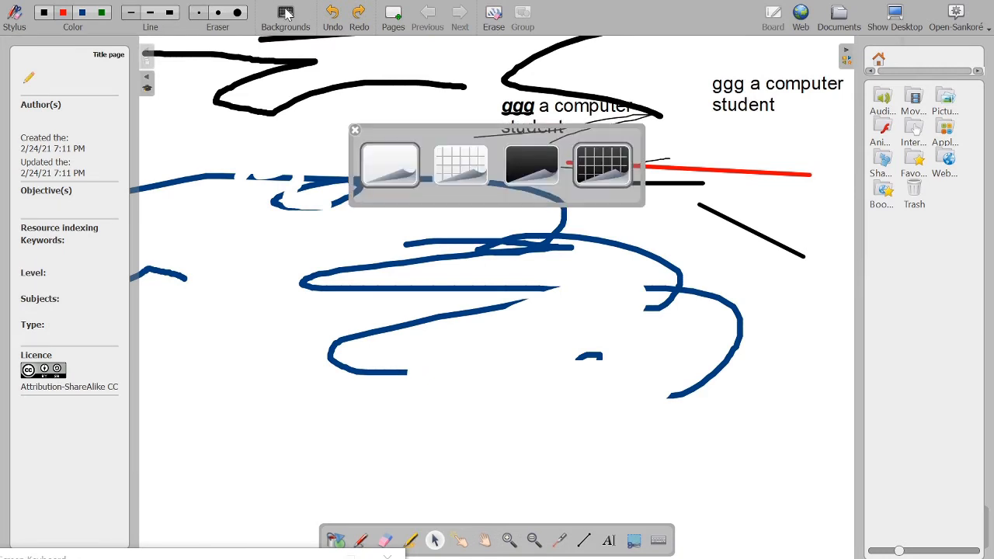
pyautogui.click(388, 172)
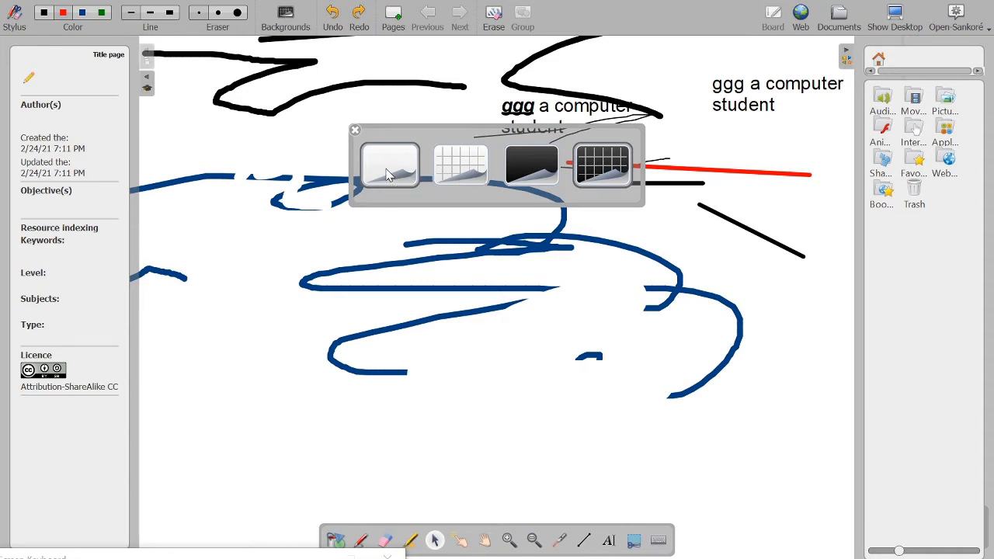
pyautogui.click(292, 28)
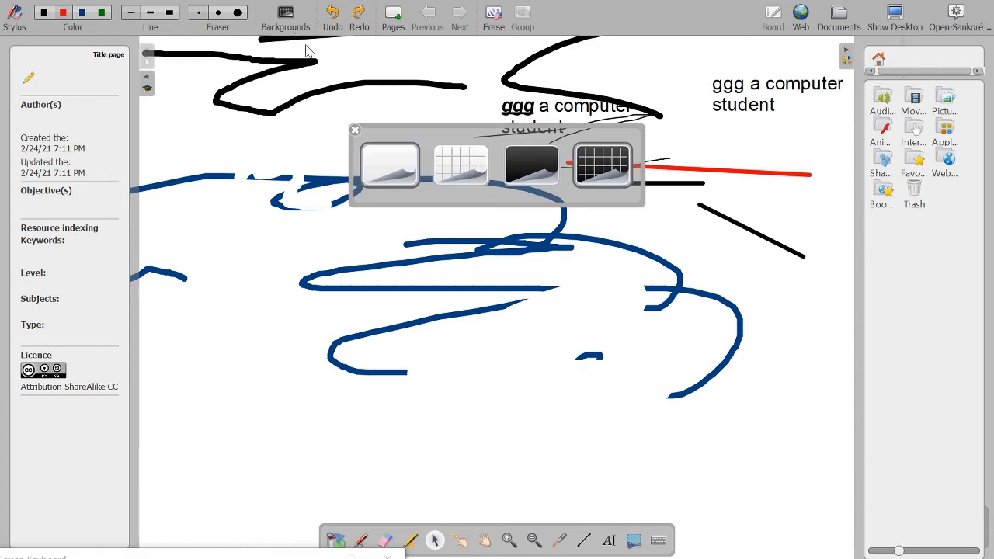
pyautogui.click(476, 173)
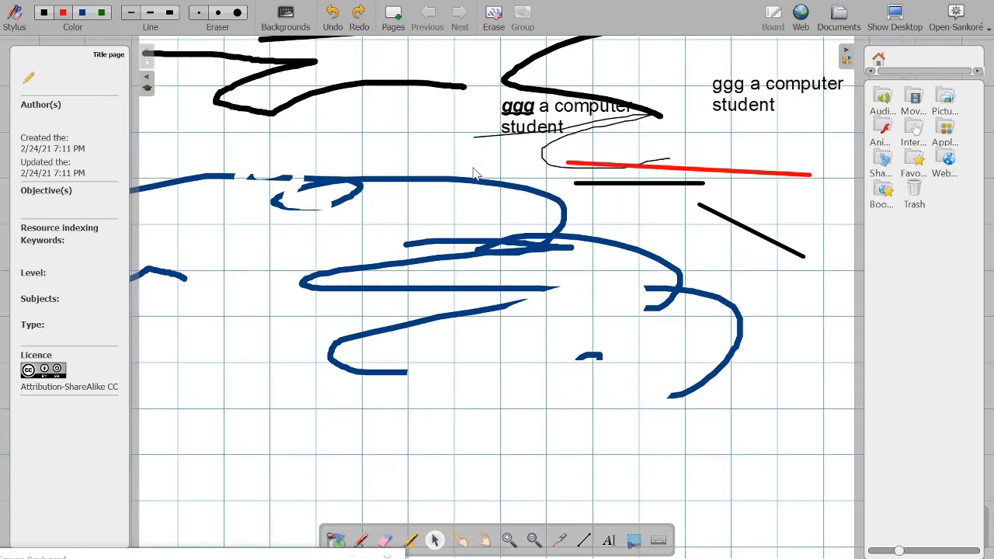
# - Set the page background to plain dark and close the background choices
pyautogui.click(287, 15)
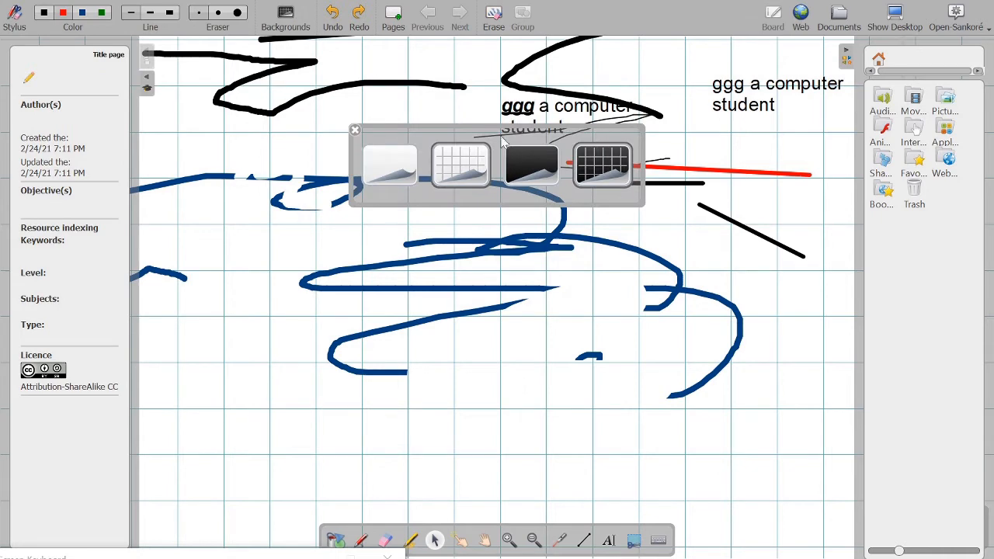
pyautogui.click(533, 161)
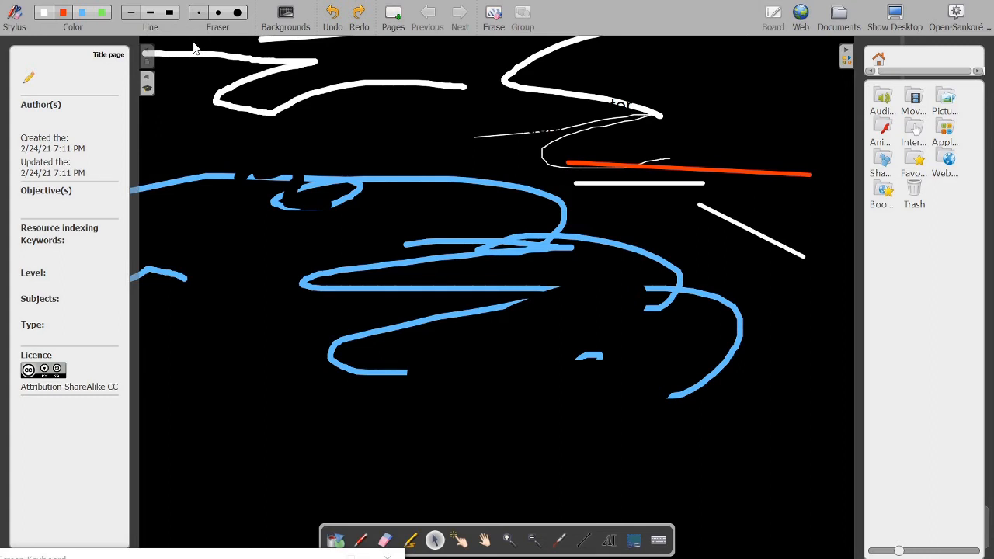
pyautogui.click(283, 22)
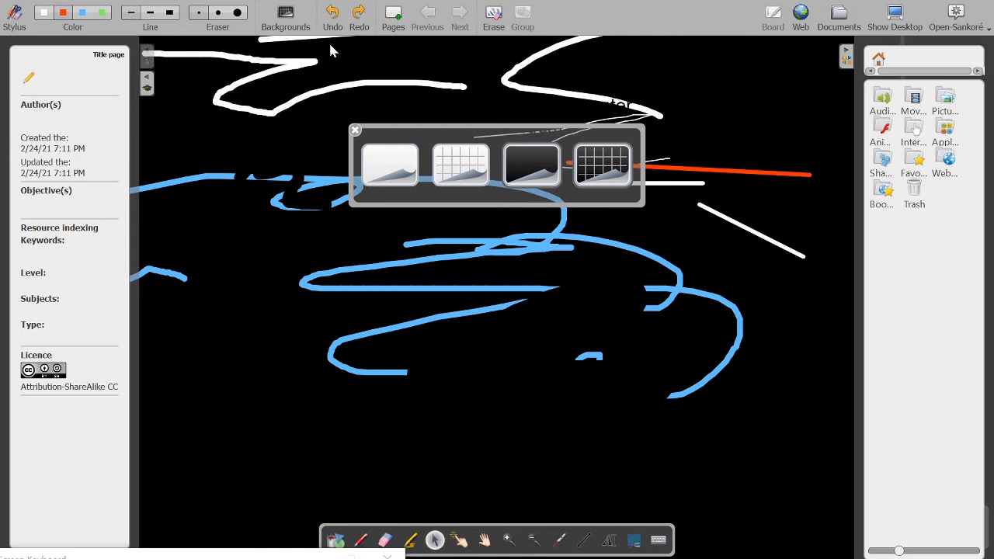
pyautogui.click(355, 131)
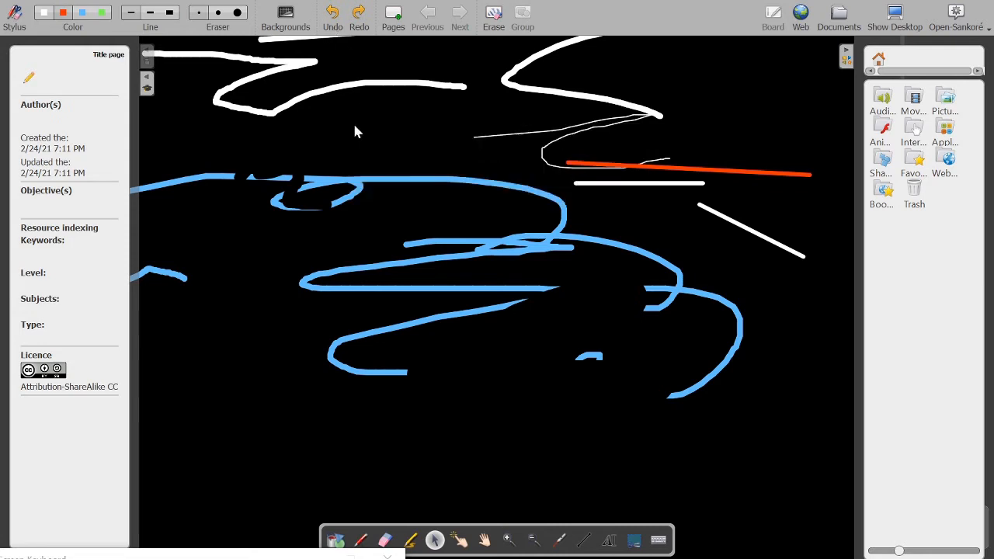
# - Undo the last text change on the page and redo it
pyautogui.click(342, 26)
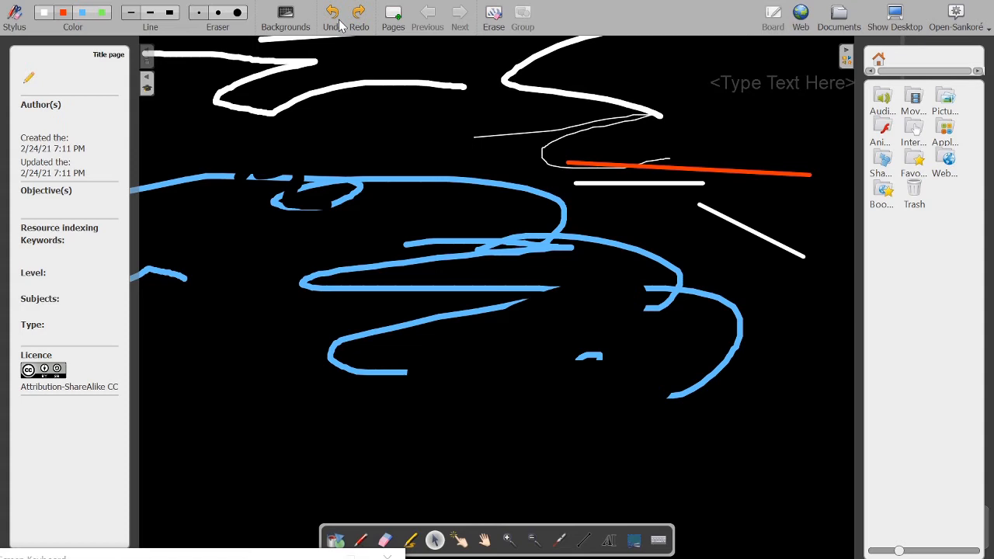
pyautogui.click(362, 28)
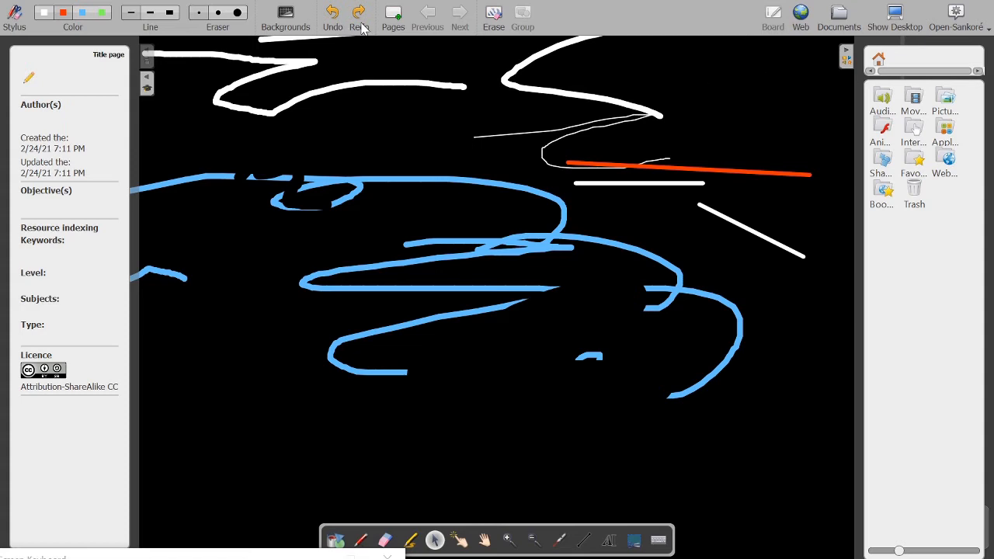
# - Add two new pages after the title page and return to the title page
pyautogui.click(393, 16)
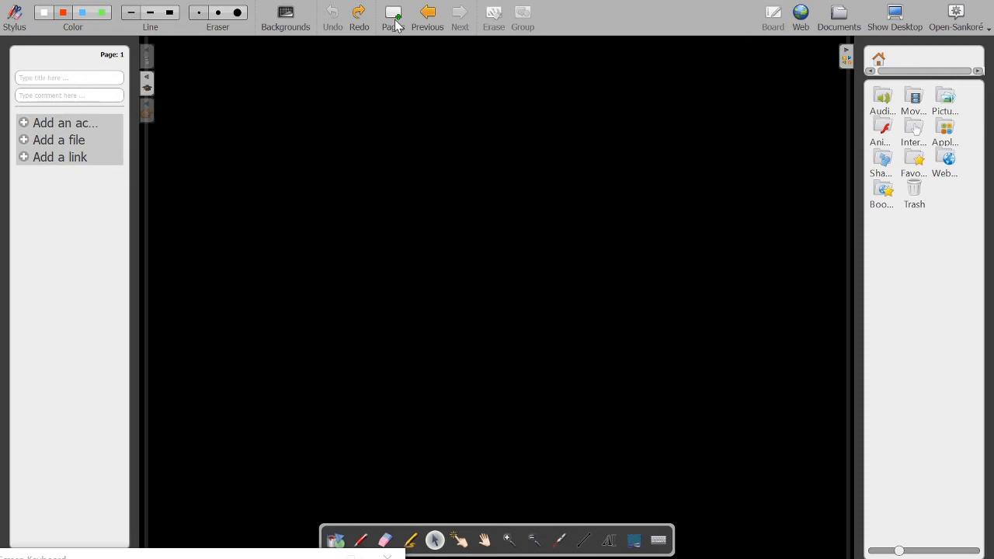
pyautogui.click(397, 23)
pyautogui.click(435, 25)
pyautogui.click(435, 25)
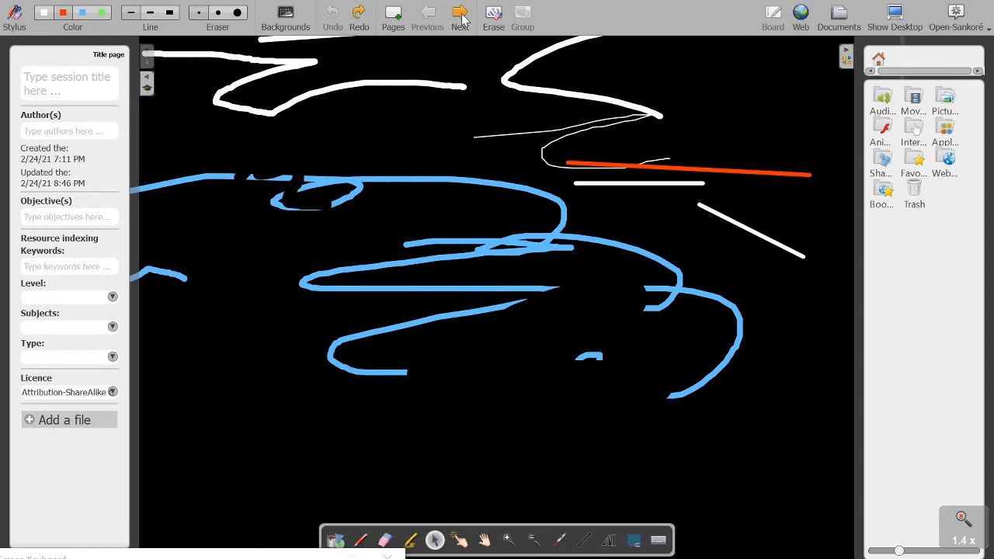
# - Go forward to page 1, return to the title page and erase its content
pyautogui.click(460, 16)
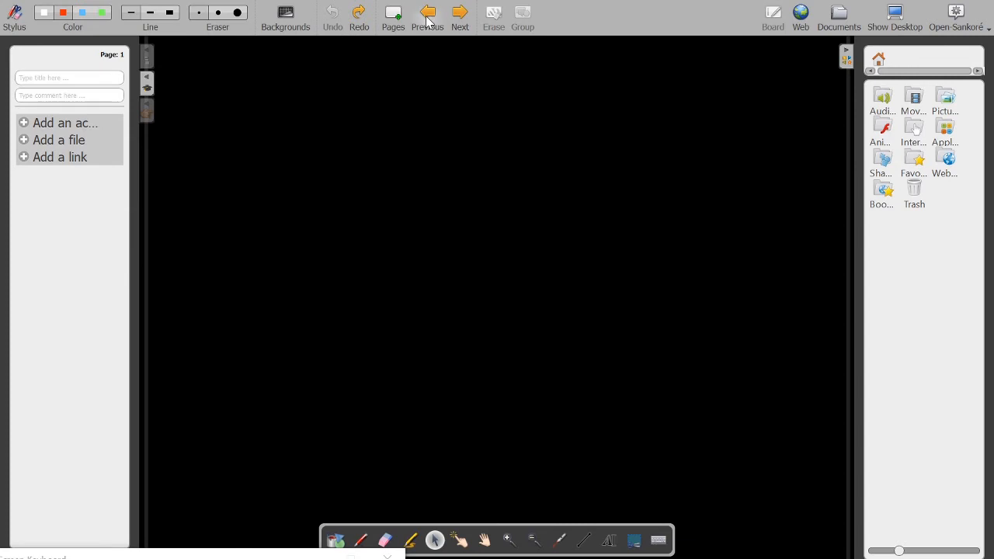
pyautogui.click(433, 24)
pyautogui.click(495, 22)
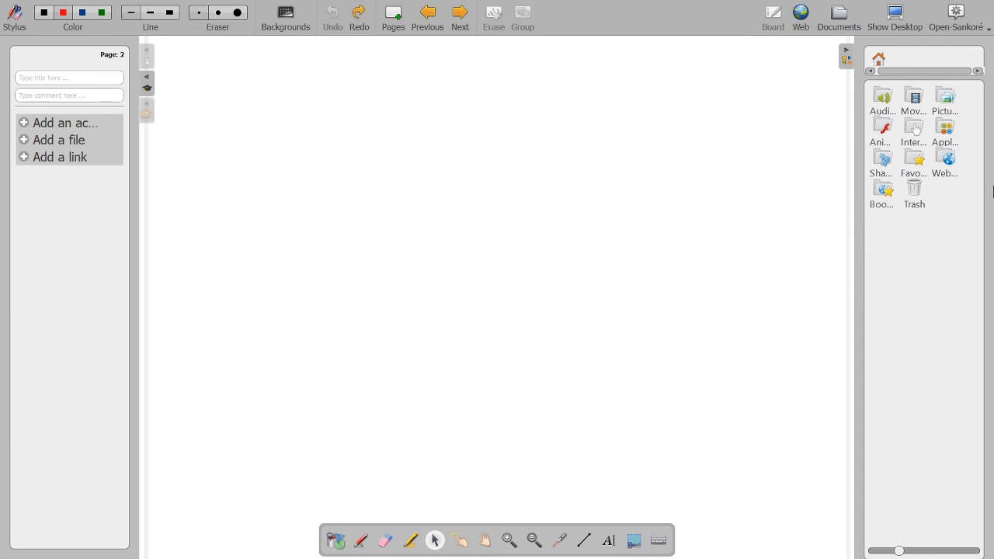
# - Place the first and fourth hairdressing pictures from the first subfolder of Pictures > Actions on page 2, moving the first one inward
pyautogui.doubleClick(946, 98)
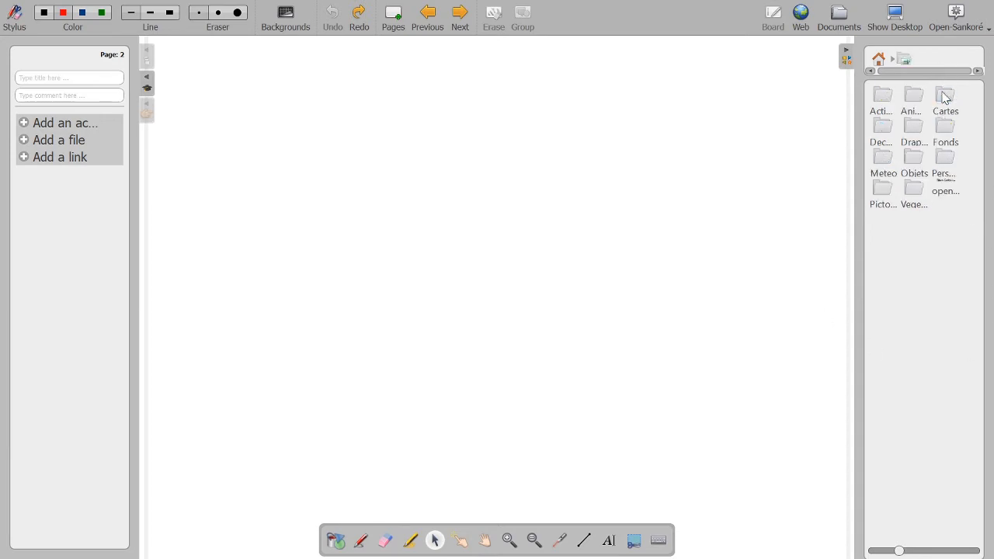
pyautogui.doubleClick(886, 99)
pyautogui.doubleClick(886, 99)
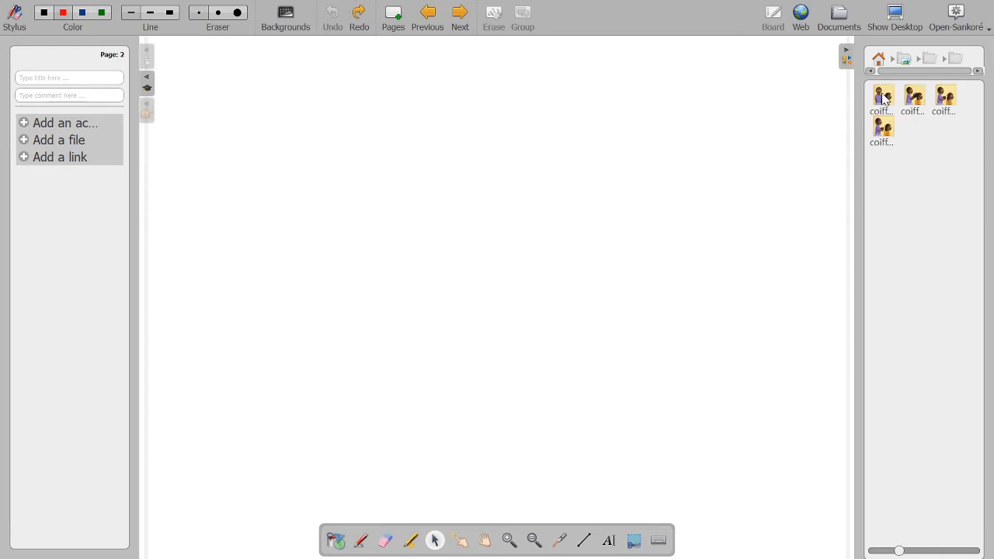
pyautogui.moveTo(887, 98); pyautogui.dragTo(795, 116)
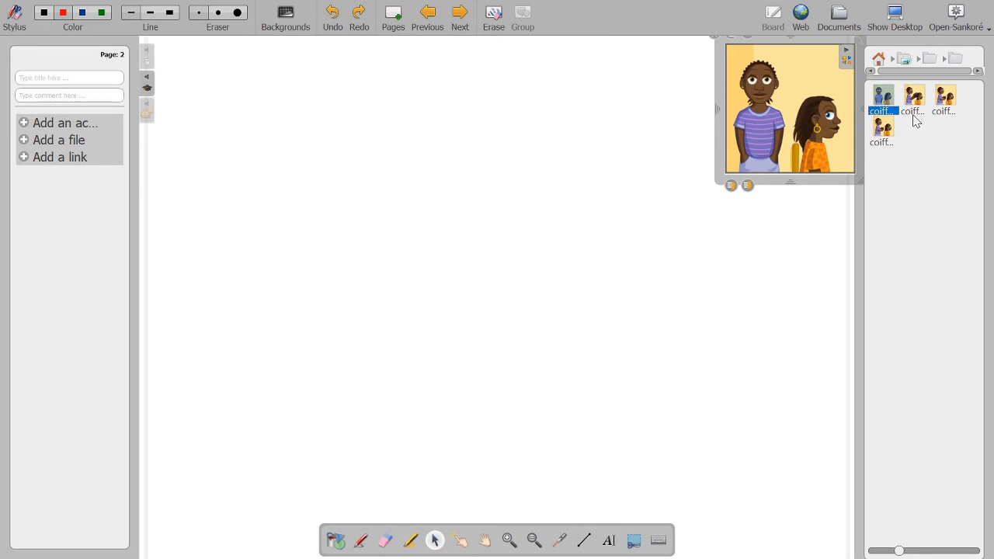
pyautogui.moveTo(891, 131); pyautogui.dragTo(518, 184)
pyautogui.moveTo(760, 109); pyautogui.dragTo(673, 138)
# - Select both hairdressing pictures together and group them
pyautogui.click(534, 147)
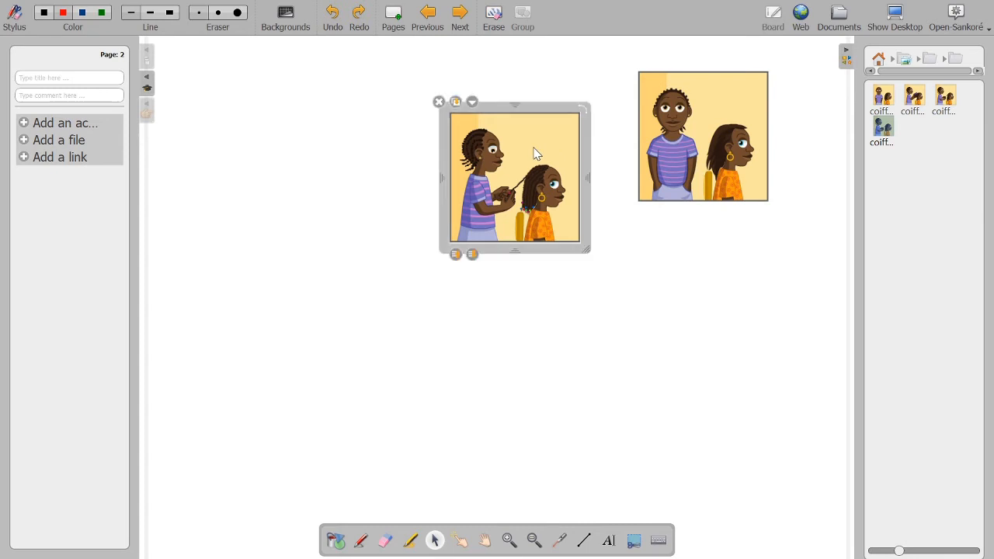
pyautogui.click(749, 121)
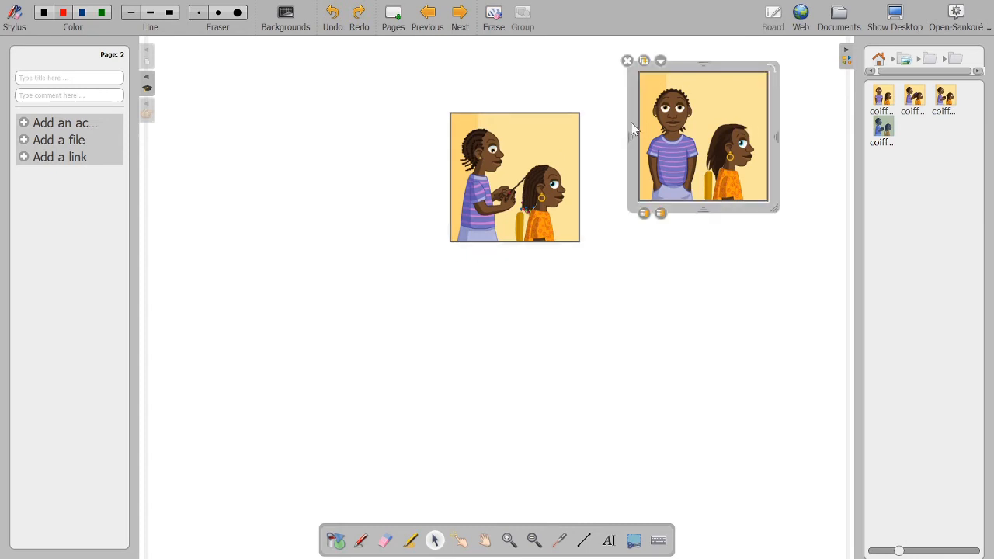
pyautogui.click(518, 231)
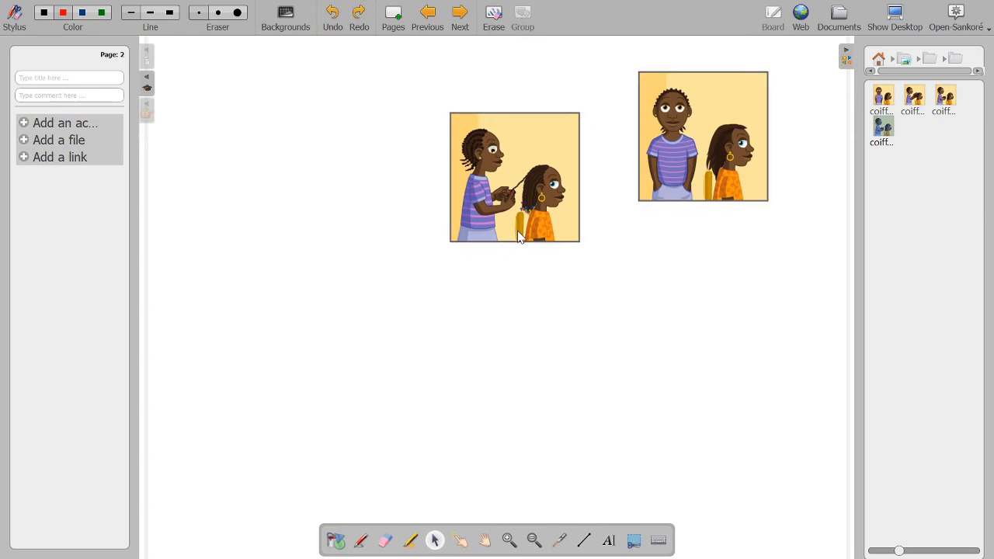
pyautogui.click(519, 233)
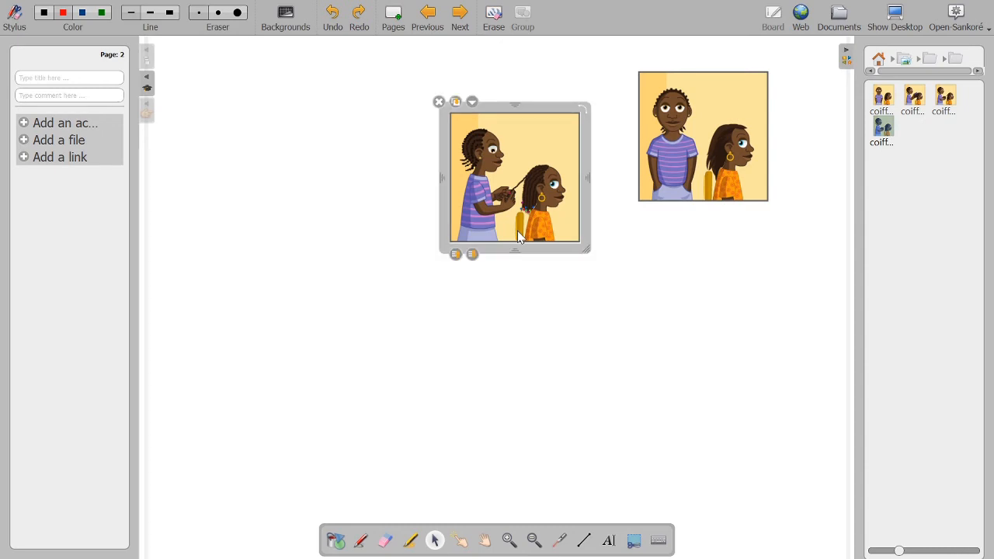
pyautogui.keyDown('ctrl'); pyautogui.click(677, 194); pyautogui.keyUp('ctrl')
pyautogui.click(520, 15)
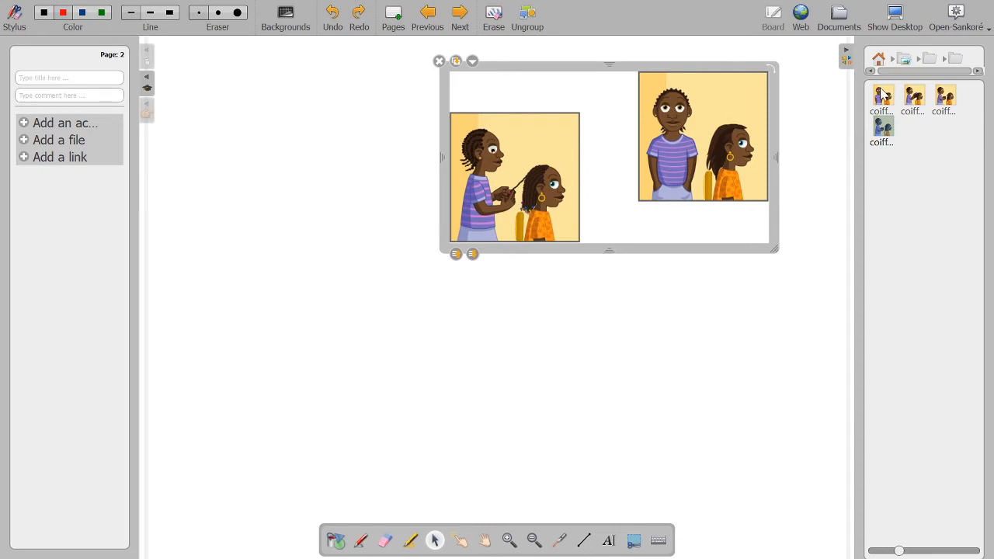
# - Rotate the picture group clockwise, move it down the page and narrow it
pyautogui.moveTo(770, 66); pyautogui.dragTo(791, 177)
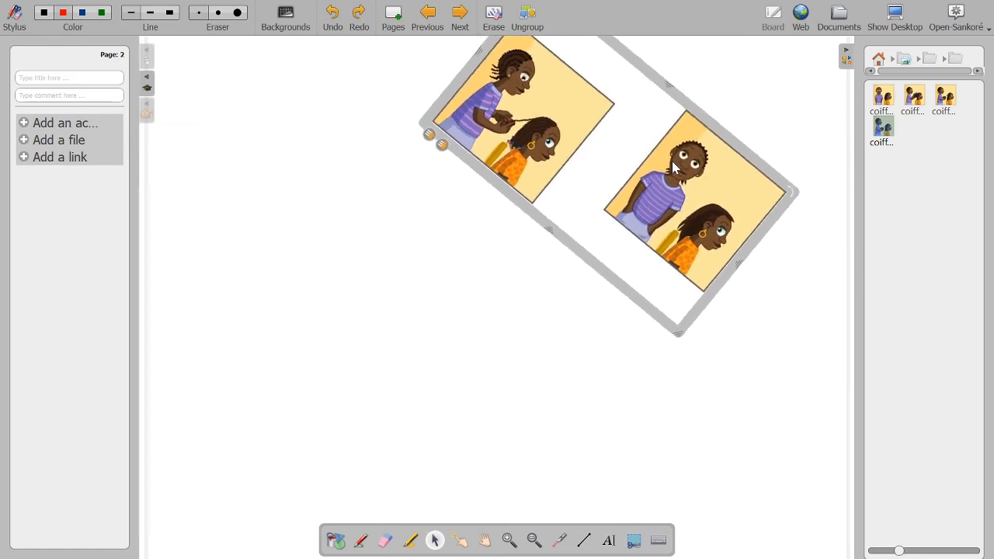
pyautogui.moveTo(595, 149); pyautogui.dragTo(592, 230)
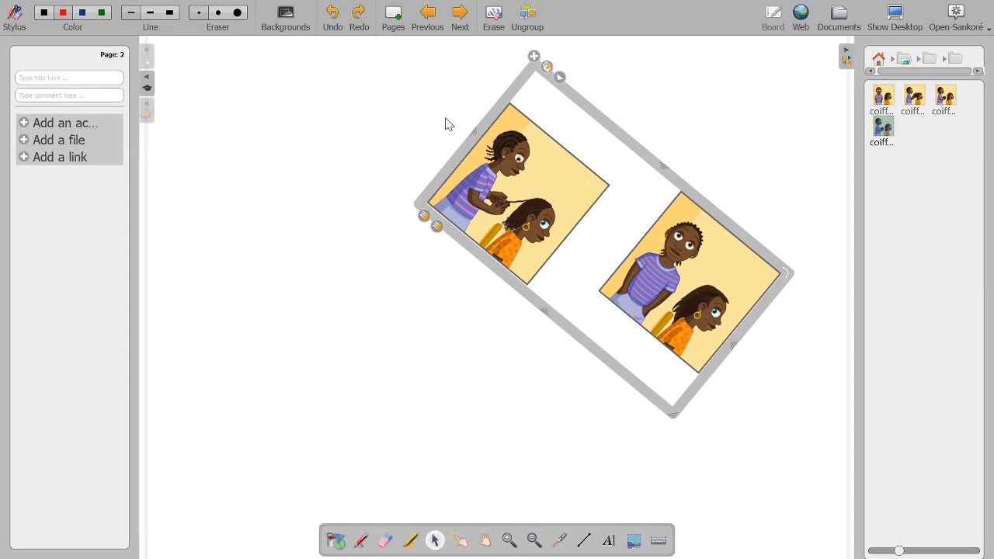
pyautogui.moveTo(479, 132); pyautogui.dragTo(557, 203)
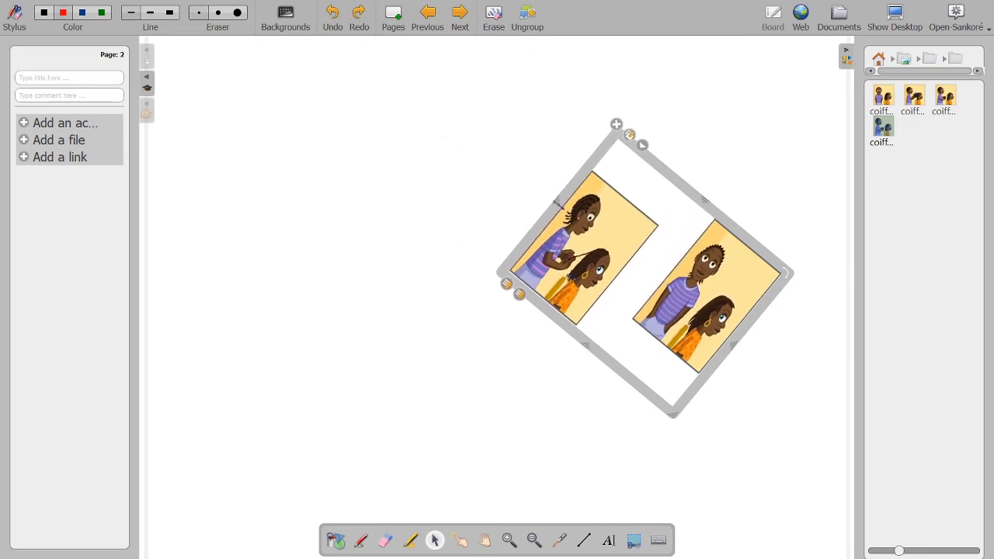
# - Show the desktop, and browse the board's page thumbnails by viewing the title page and pages 1, 2 and 3
pyautogui.click(896, 17)
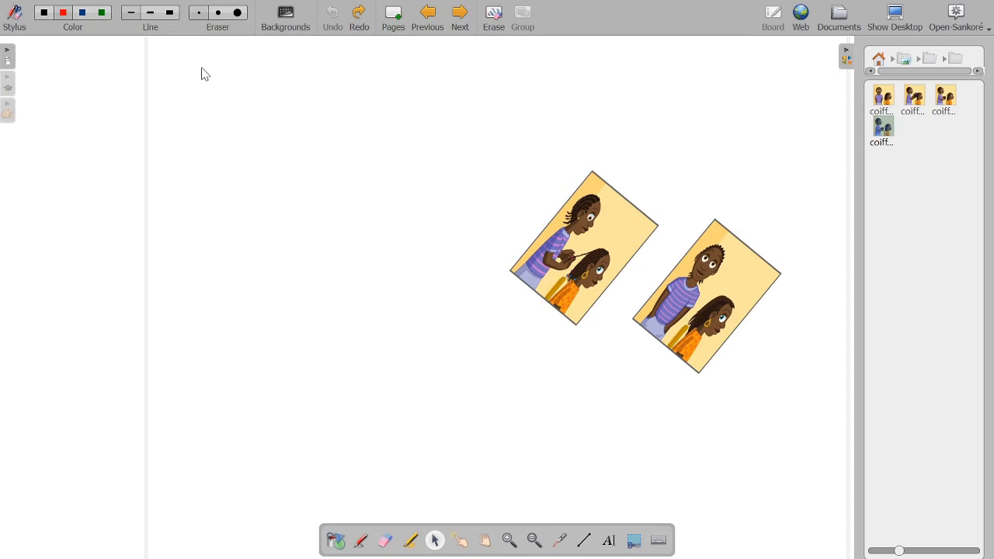
pyautogui.click(9, 63)
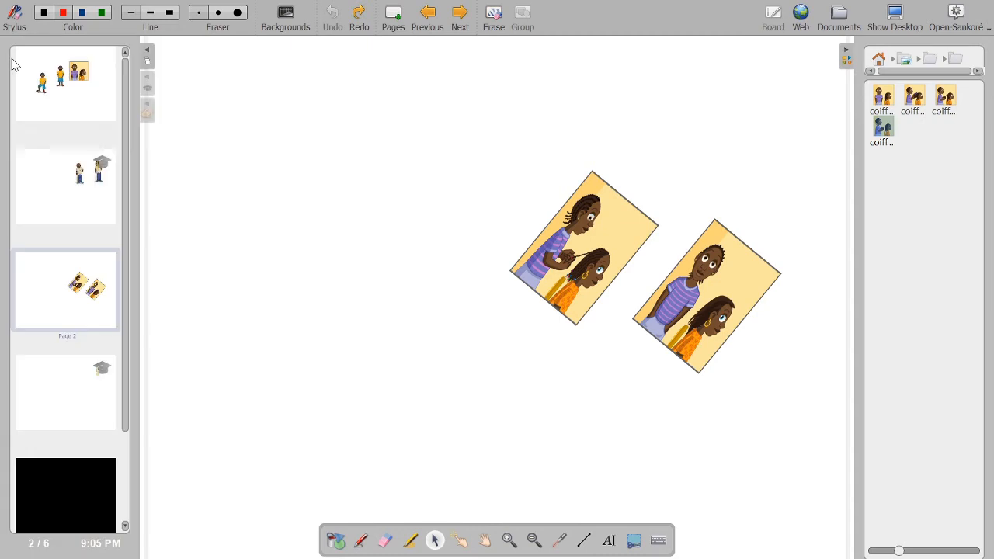
pyautogui.click(85, 83)
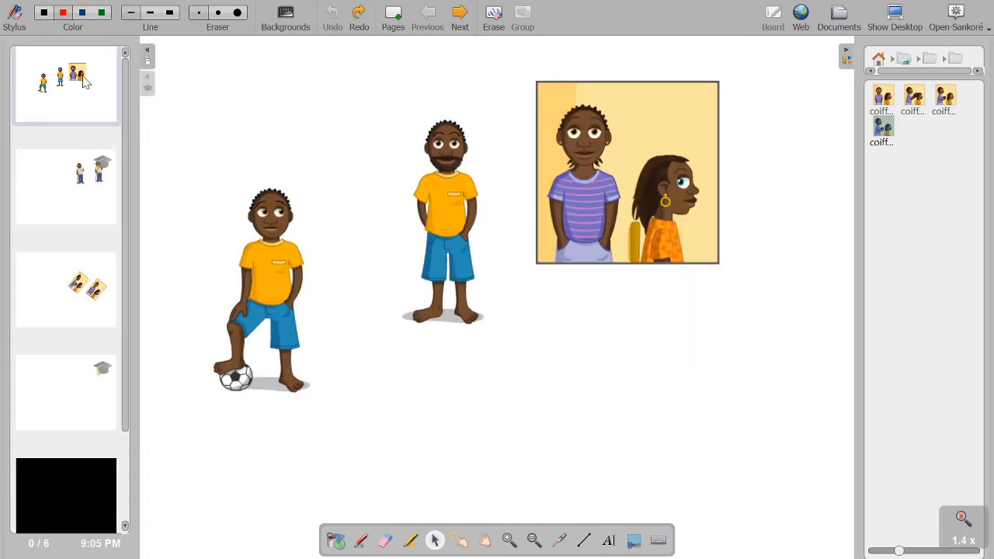
pyautogui.click(66, 185)
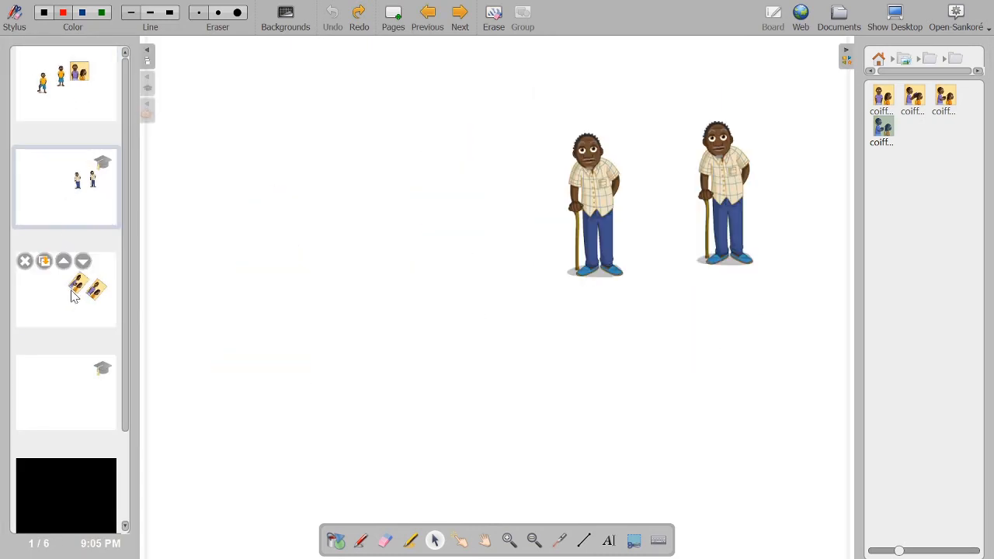
pyautogui.click(113, 289)
pyautogui.moveTo(126, 297); pyautogui.dragTo(132, 358)
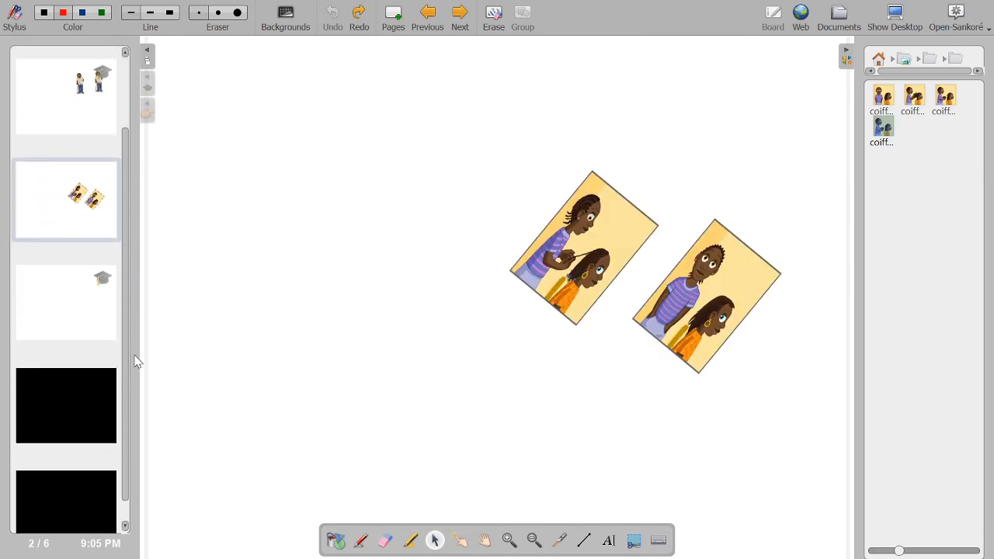
pyautogui.click(87, 315)
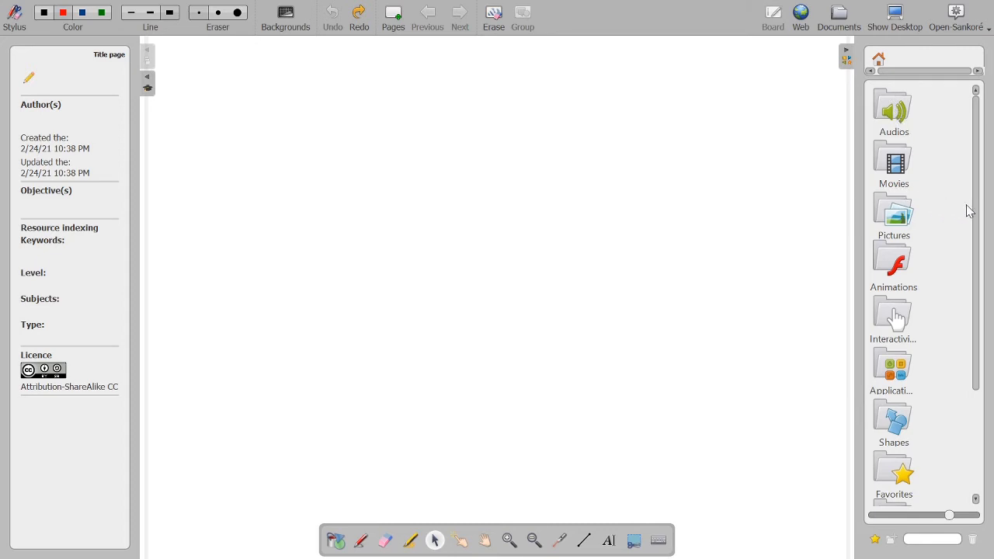
# - Look through the library folders and place the abeilles sound from the first subfolder of Audios > Animaux on the title page
pyautogui.moveTo(981, 222); pyautogui.dragTo(990, 281)
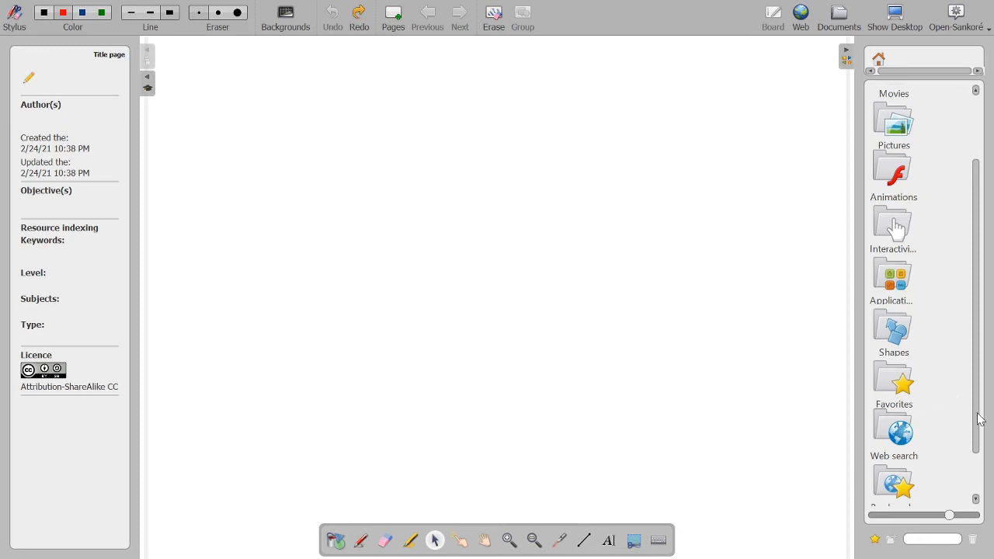
pyautogui.moveTo(980, 420); pyautogui.dragTo(978, 453)
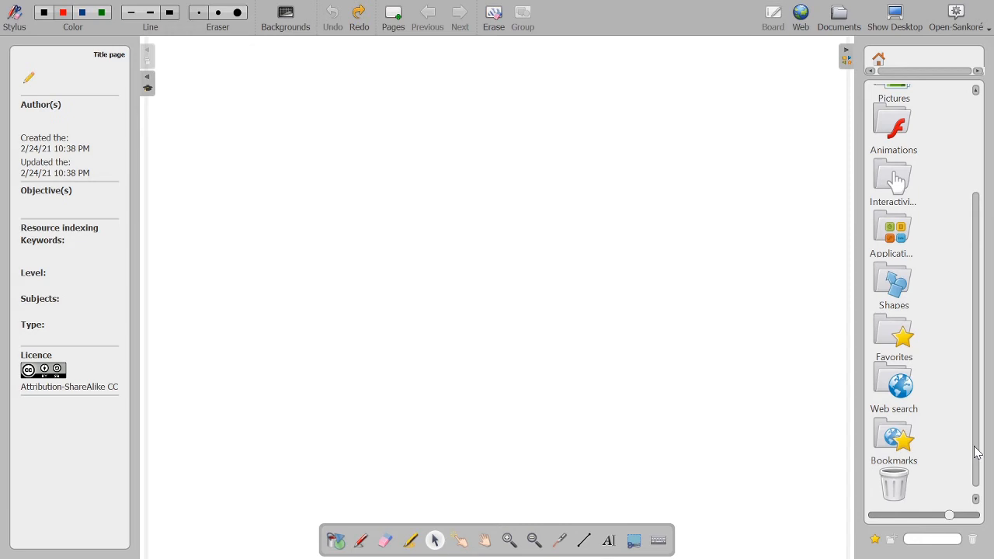
pyautogui.moveTo(978, 453); pyautogui.dragTo(979, 356)
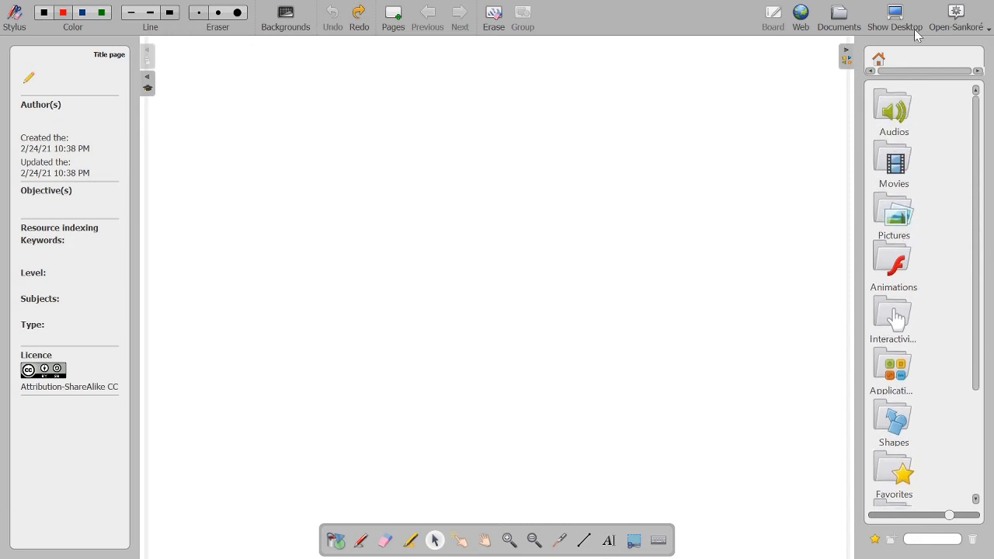
pyautogui.click(901, 109)
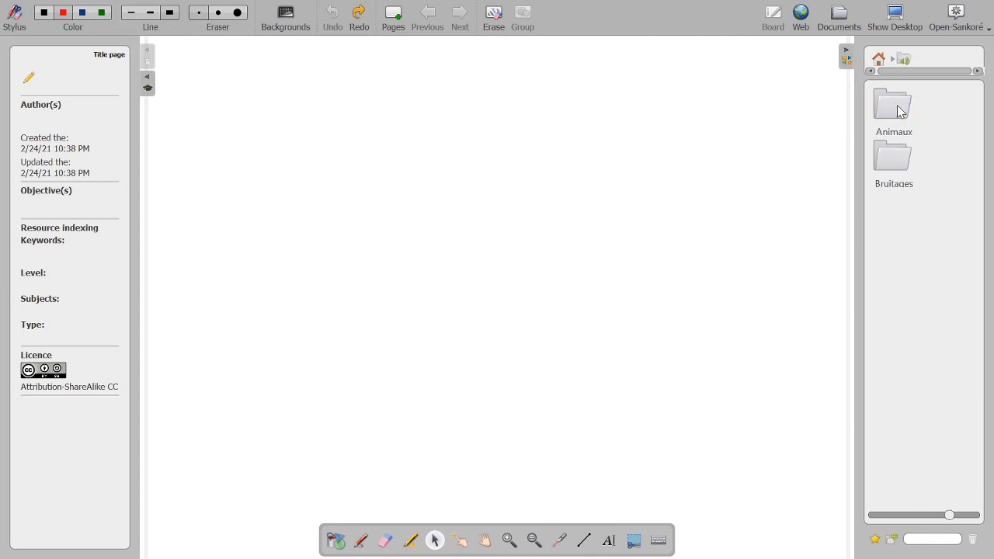
pyautogui.click(901, 112)
pyautogui.click(900, 111)
pyautogui.moveTo(899, 113); pyautogui.dragTo(714, 167)
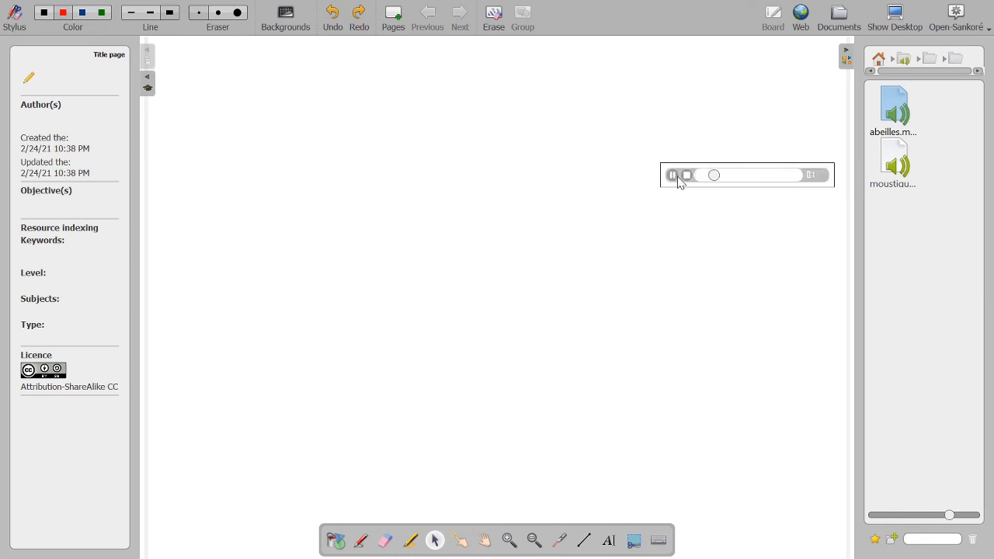
# - Add the first movie from the second subfolder of the Movies library to the title page
pyautogui.click(880, 59)
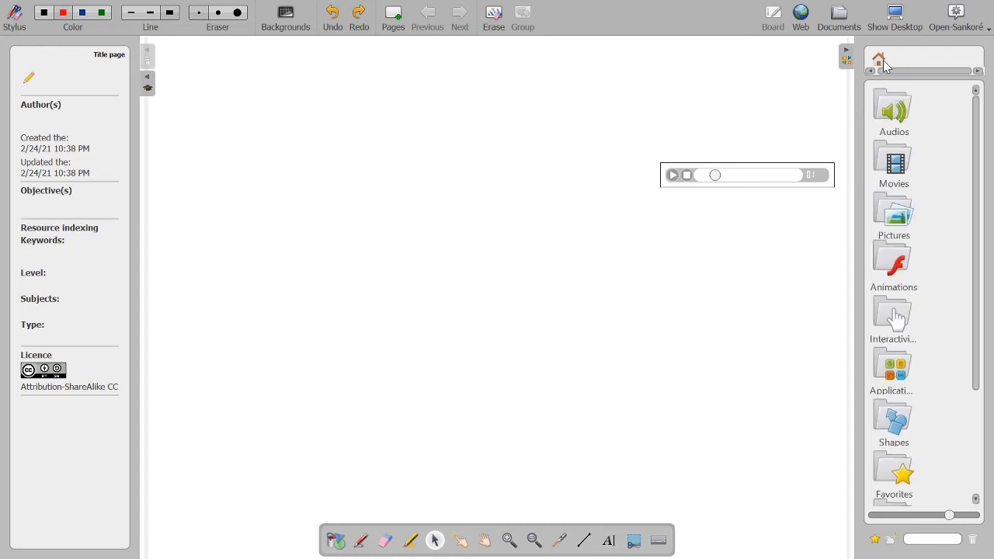
pyautogui.click(897, 155)
pyautogui.click(896, 159)
pyautogui.click(893, 118)
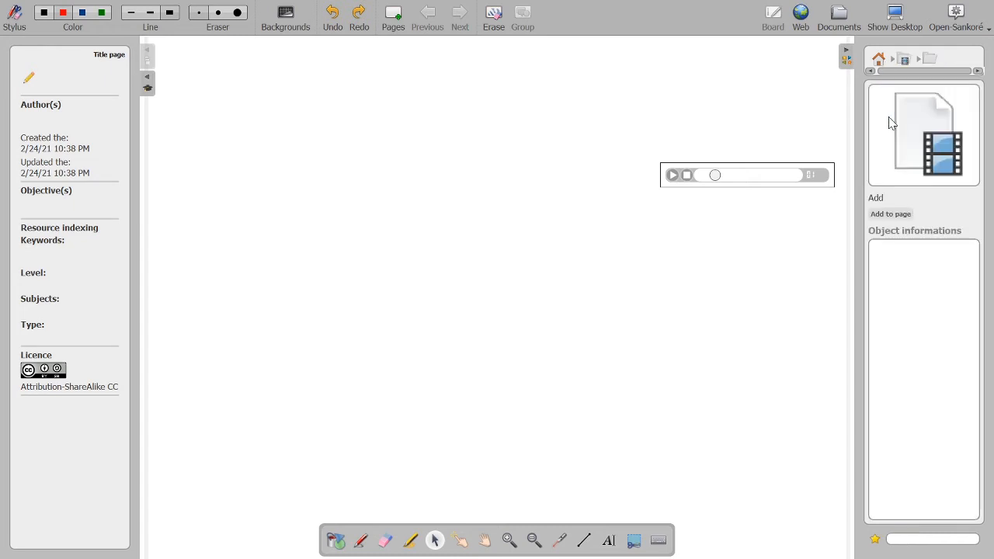
pyautogui.click(891, 214)
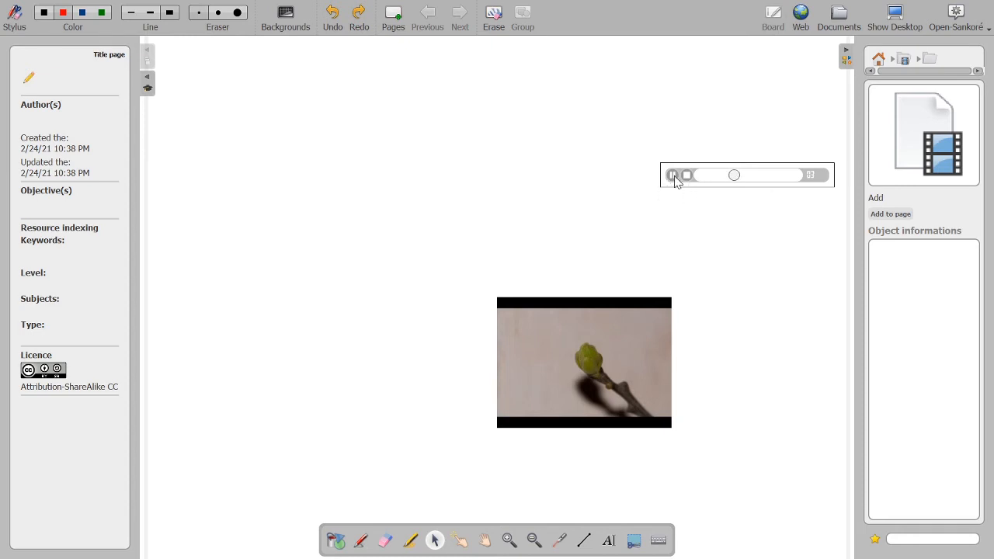
# - Browse the Pictures library, view the details of the rapporteur animation in Animations > Maths, and hide the library
pyautogui.click(878, 61)
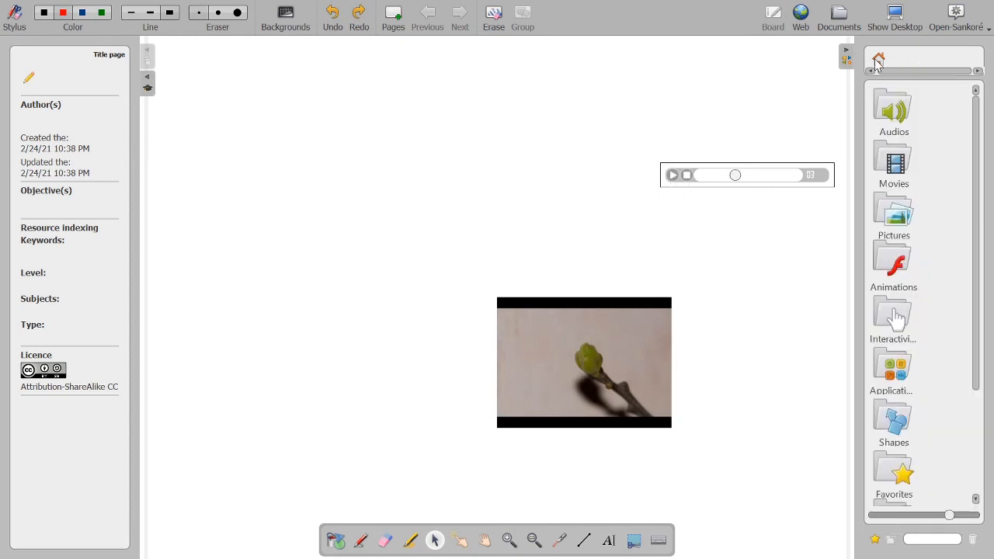
pyautogui.click(906, 220)
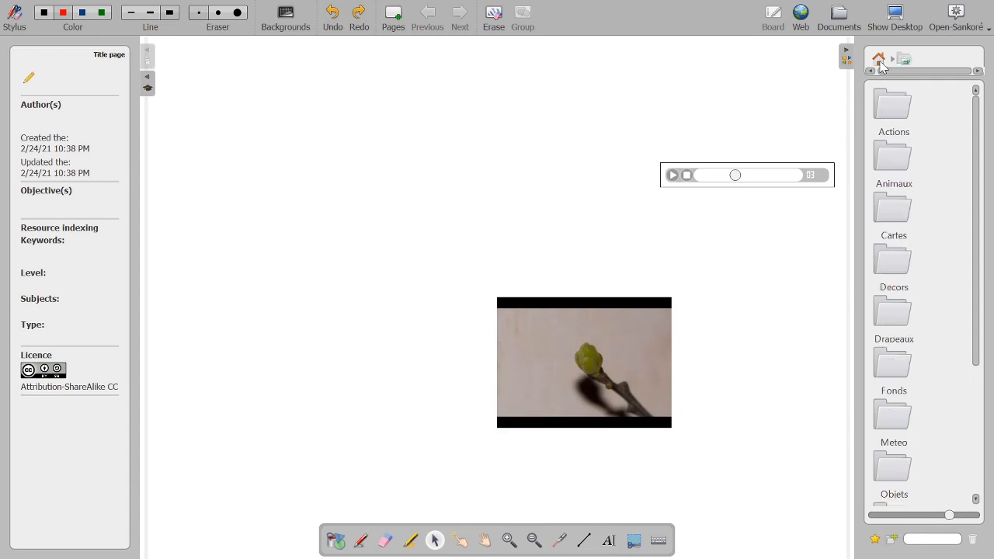
pyautogui.click(880, 62)
pyautogui.click(901, 262)
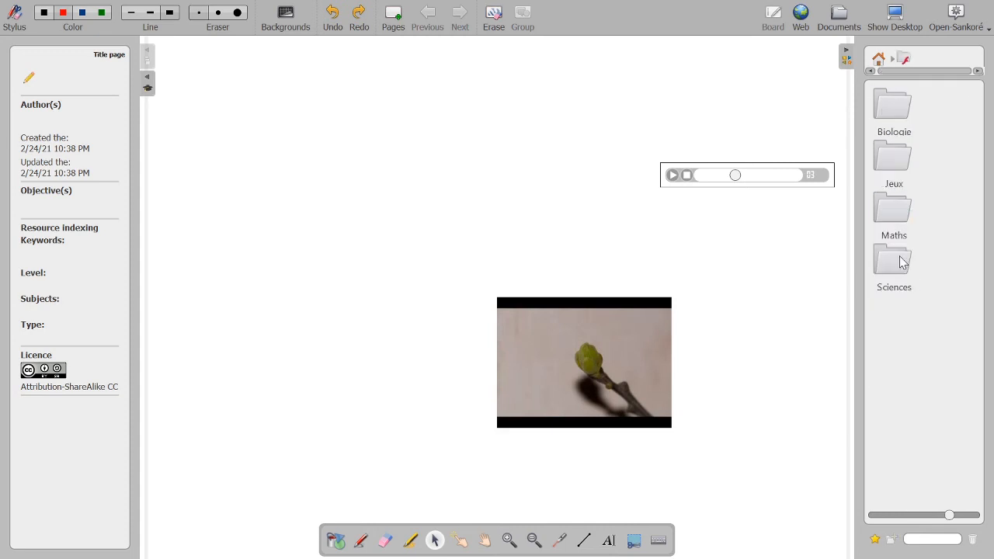
pyautogui.click(900, 218)
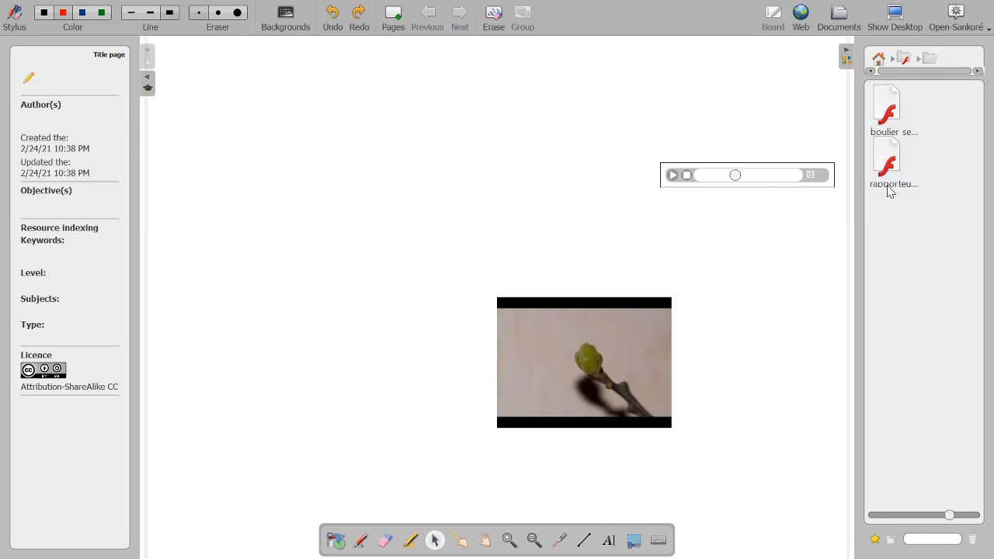
pyautogui.click(891, 177)
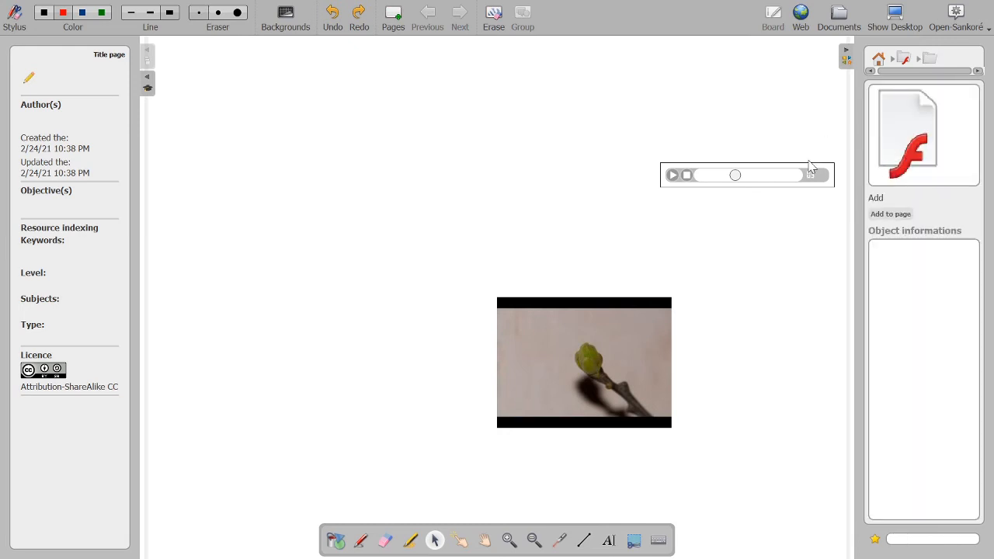
pyautogui.click(846, 56)
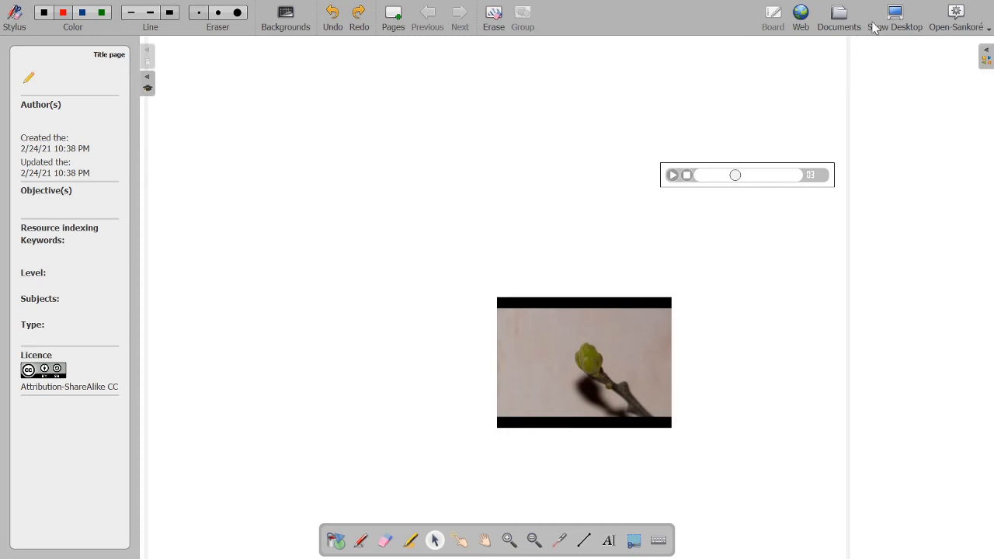
# - Leave the board for the desktop, switch to the teacher'sDay folder in File Explorer, and copy the selected video file
pyautogui.click(984, 59)
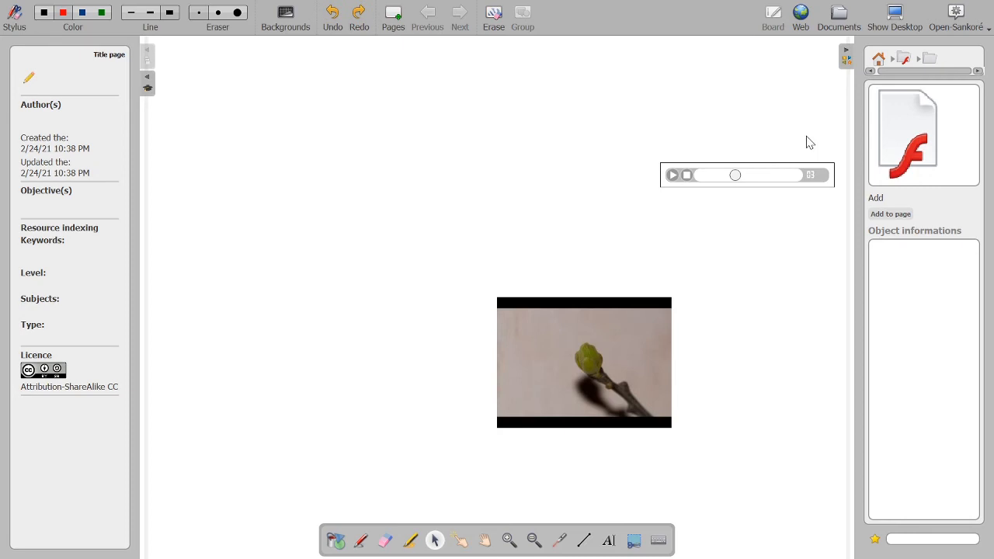
pyautogui.click(897, 16)
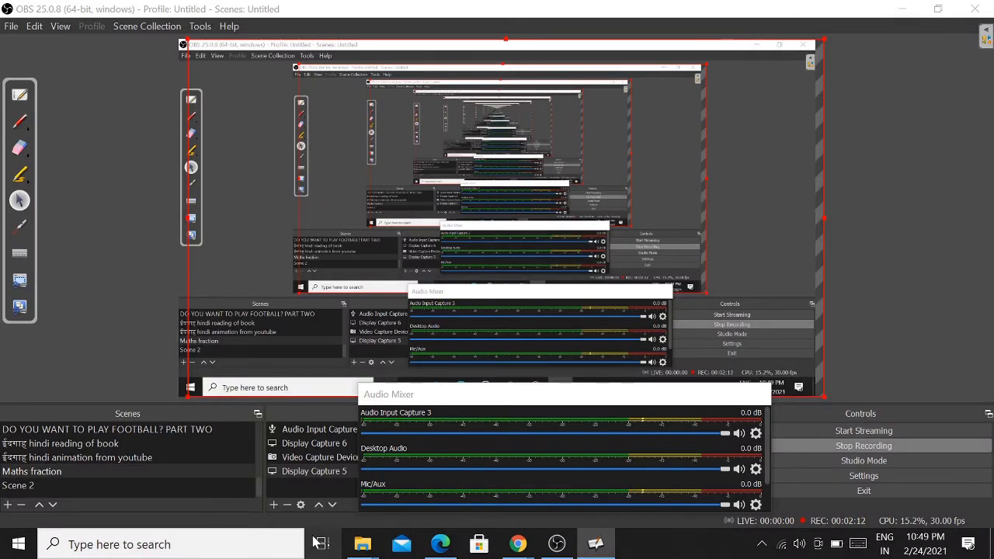
pyautogui.moveTo(361, 548)
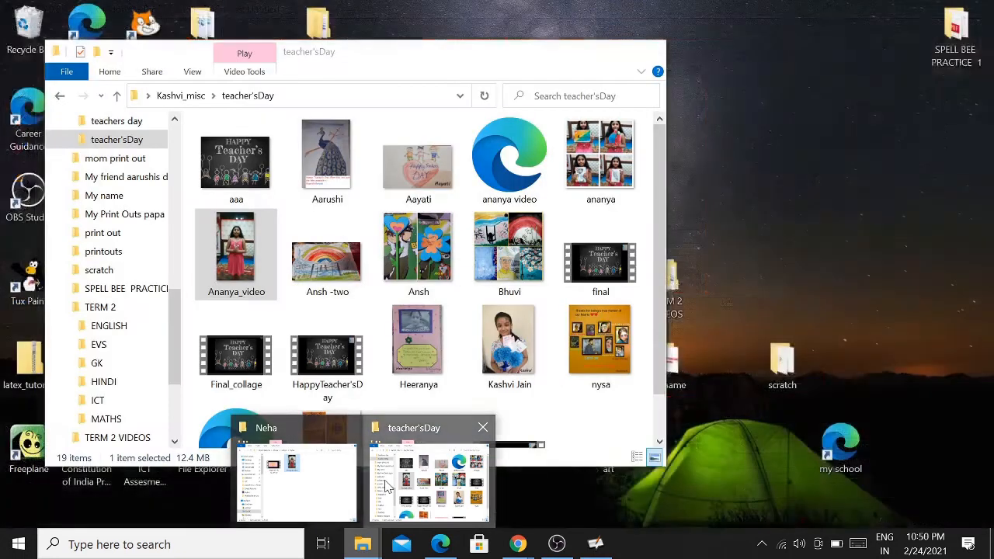
pyautogui.click(384, 482)
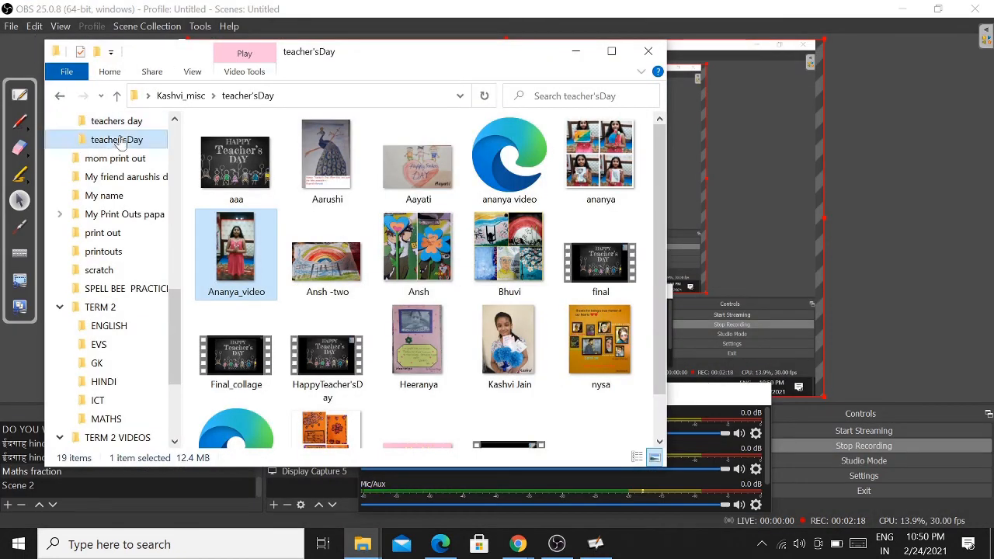
pyautogui.rightClick(247, 241)
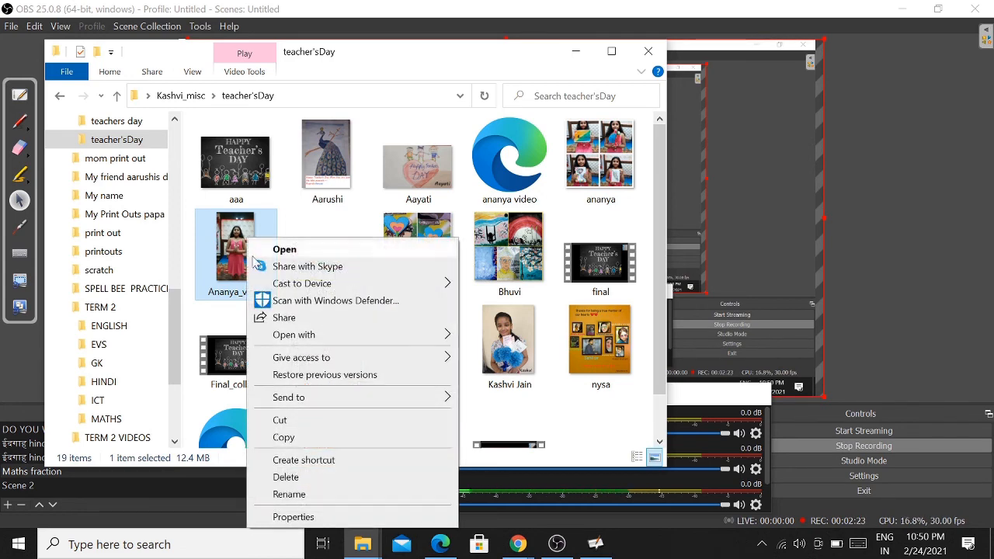
pyautogui.click(301, 439)
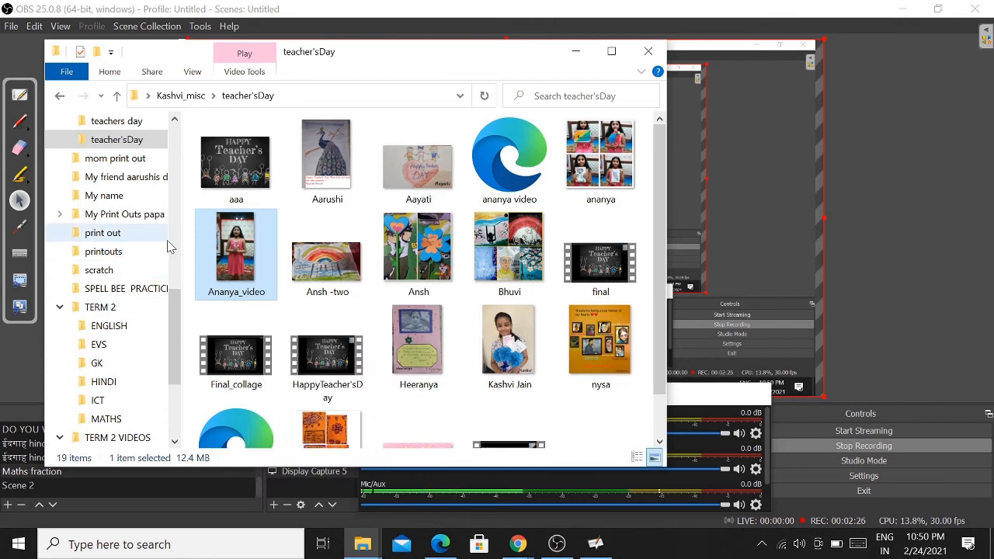
# - Browse to the library folder inside Local Disk (C:) > Program Files (x86) > Open-Sankore
pyautogui.scroll(6, 171, 228)
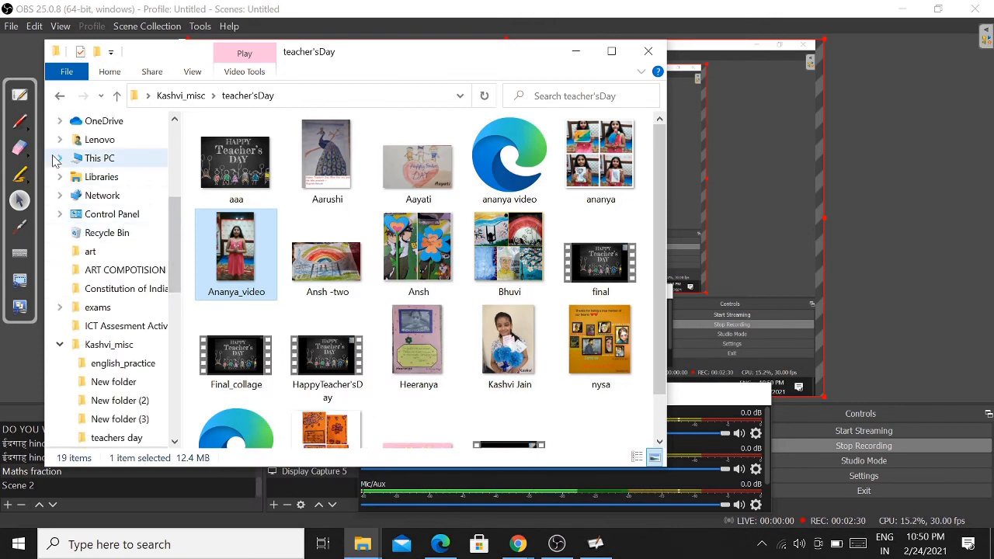
pyautogui.click(61, 158)
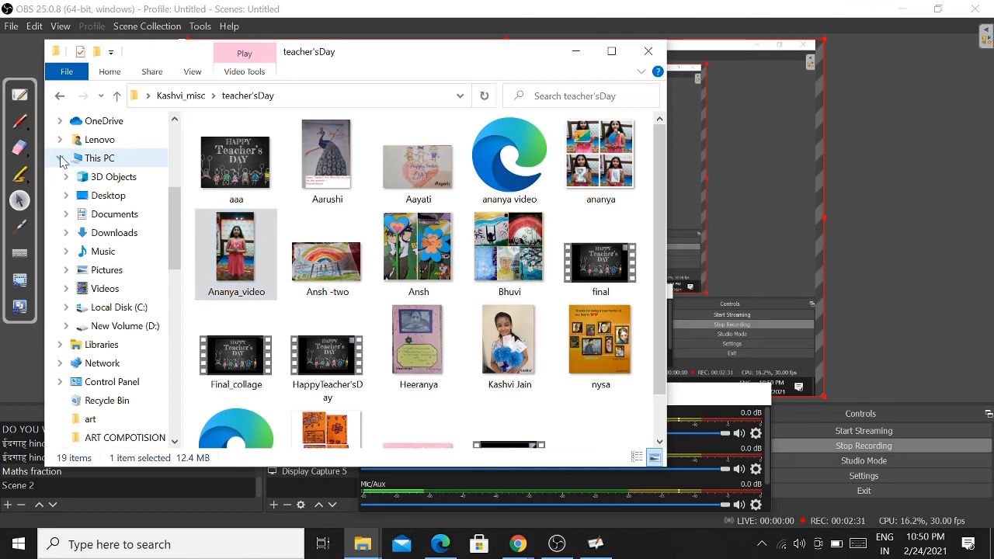
pyautogui.click(70, 309)
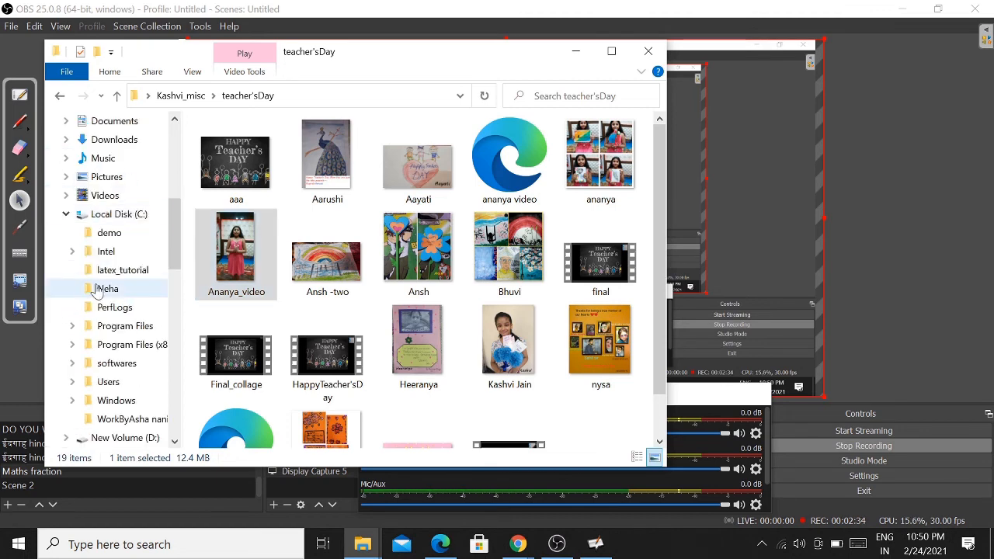
pyautogui.click(117, 344)
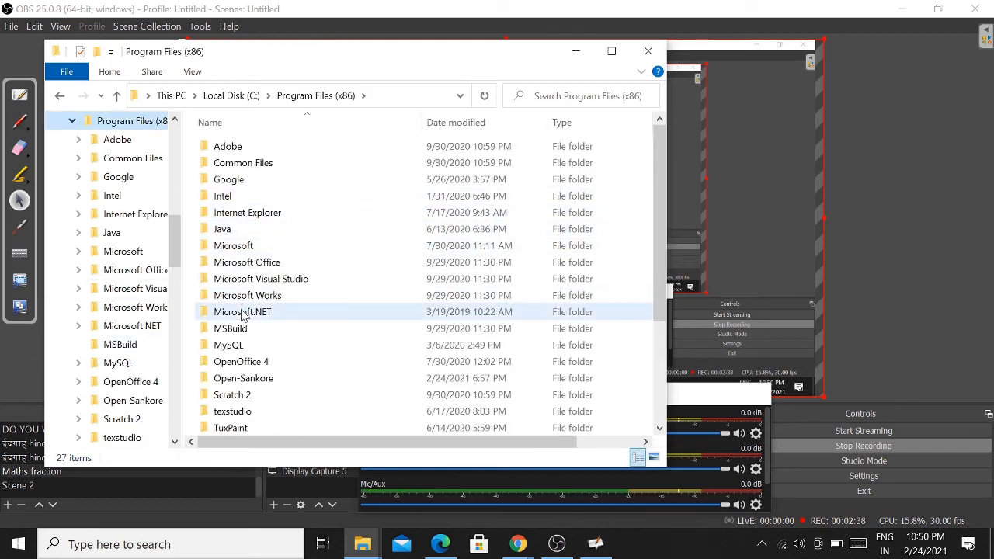
pyautogui.doubleClick(243, 380)
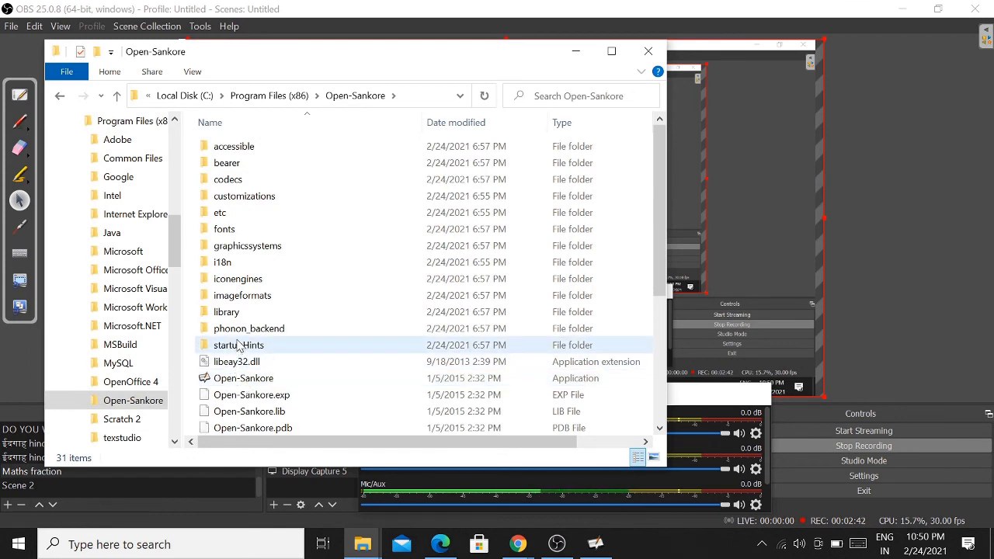
pyautogui.doubleClick(229, 314)
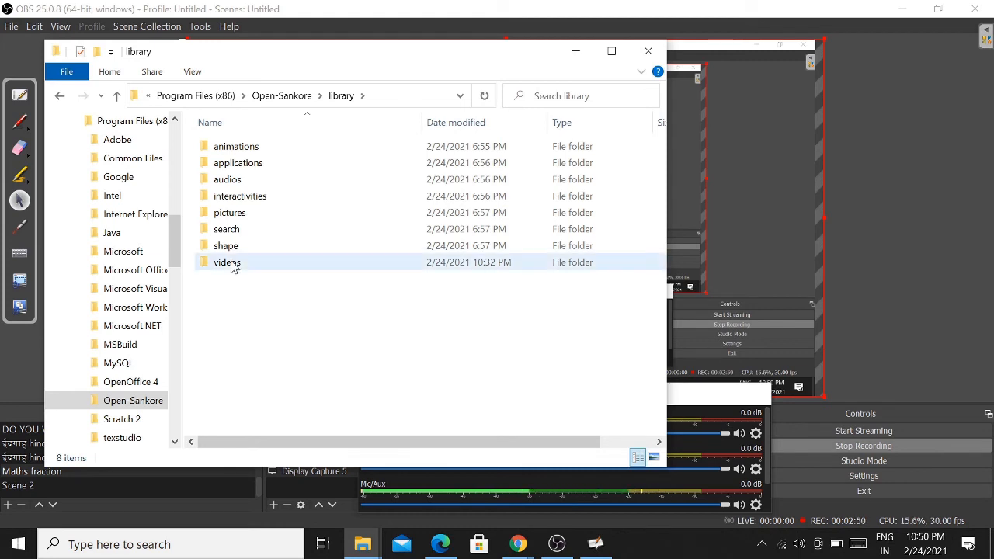
# - Create a new folder named Misc in the Open-Sankore library folder
pyautogui.rightClick(223, 286)
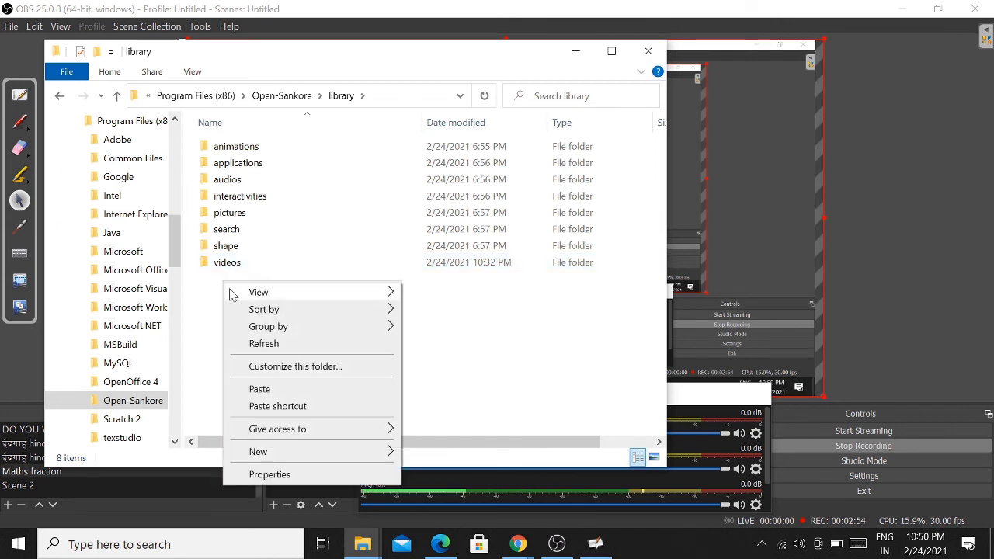
pyautogui.moveTo(316, 453)
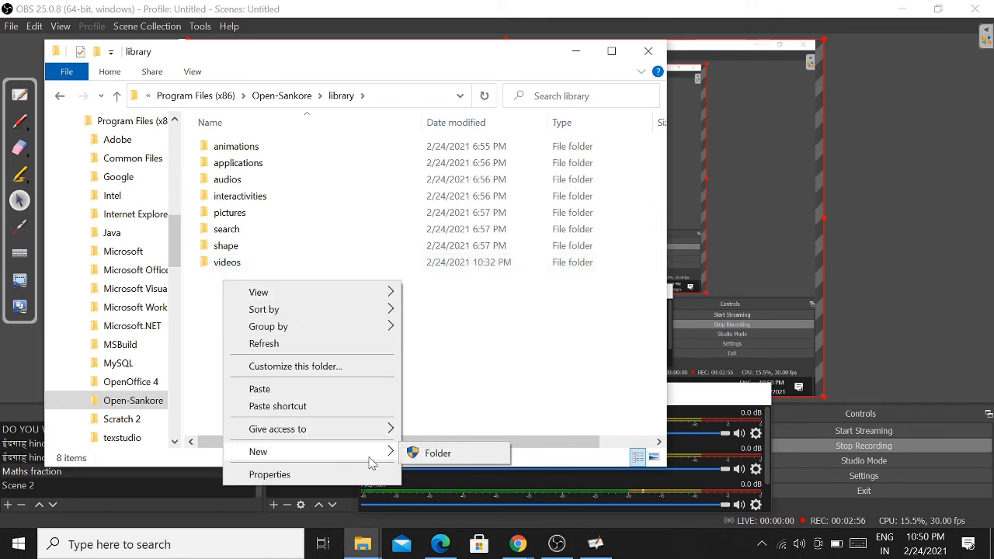
pyautogui.click(423, 454)
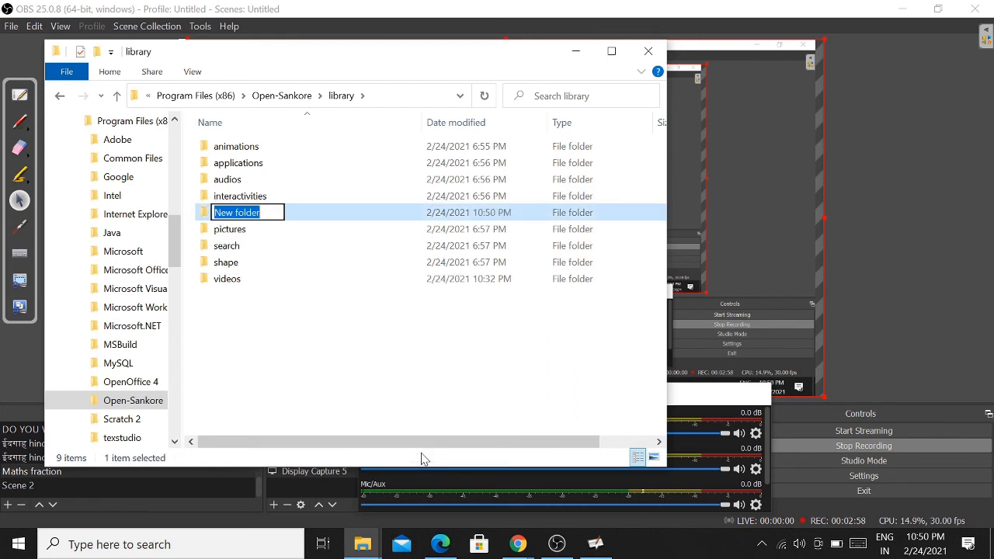
pyautogui.write('Misc')
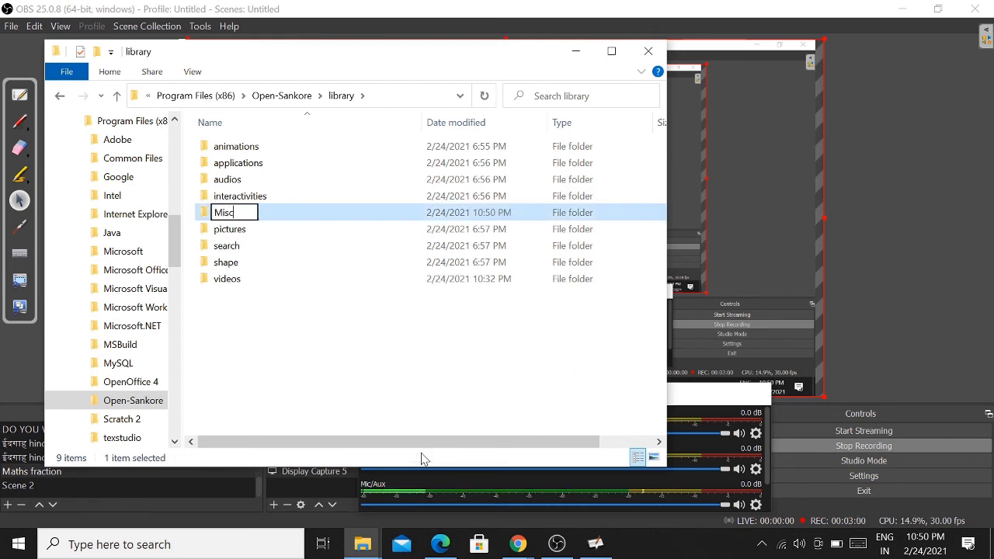
pyautogui.click(215, 218)
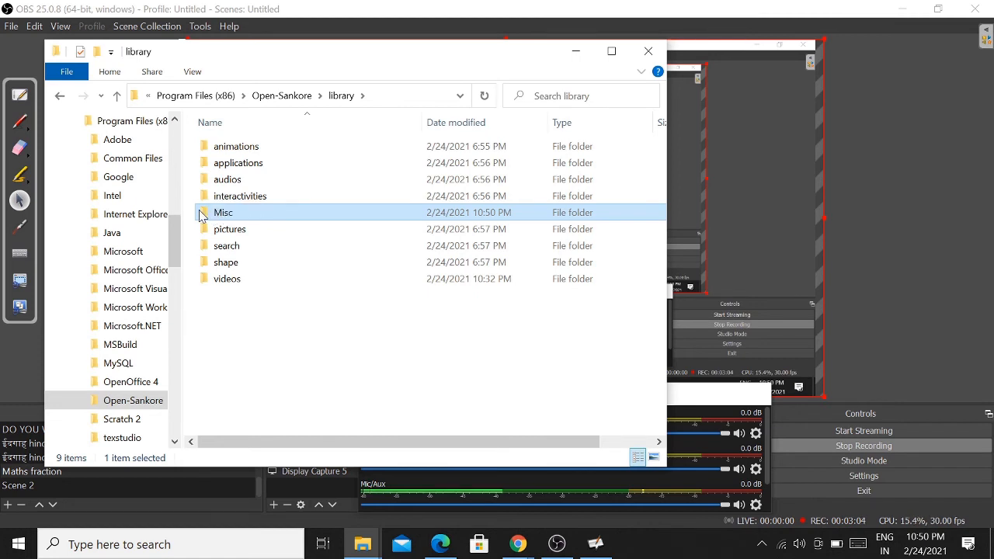
# - Paste the copied video into the Misc folder with administrator permission, and minimize the File Explorer window
pyautogui.doubleClick(205, 212)
pyautogui.hotkey('ctrl', 'v')
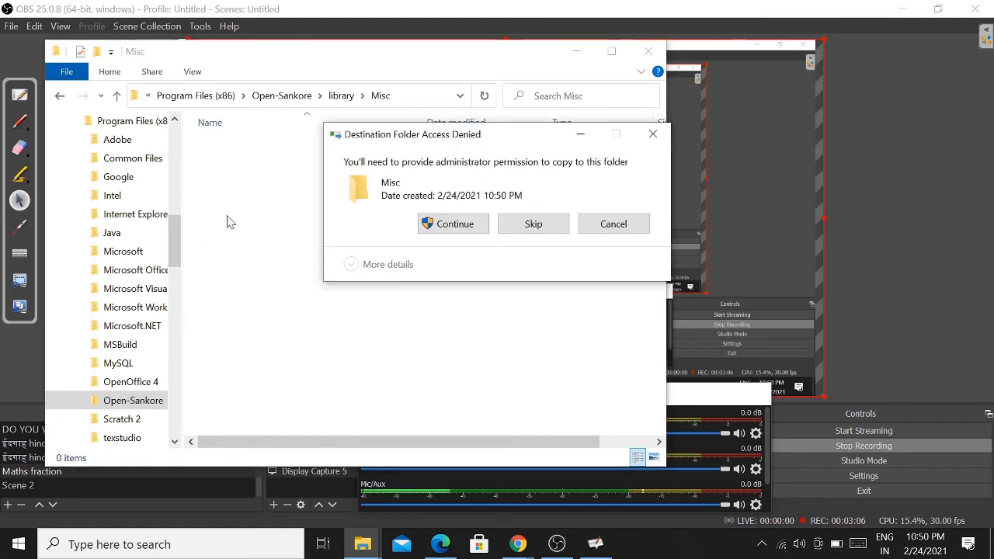
pyautogui.click(456, 223)
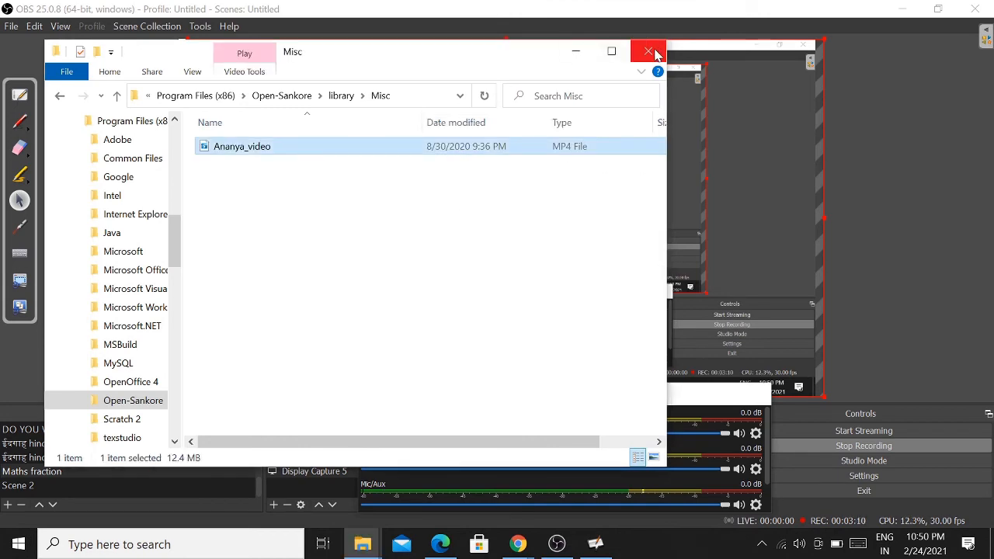
pyautogui.click(575, 52)
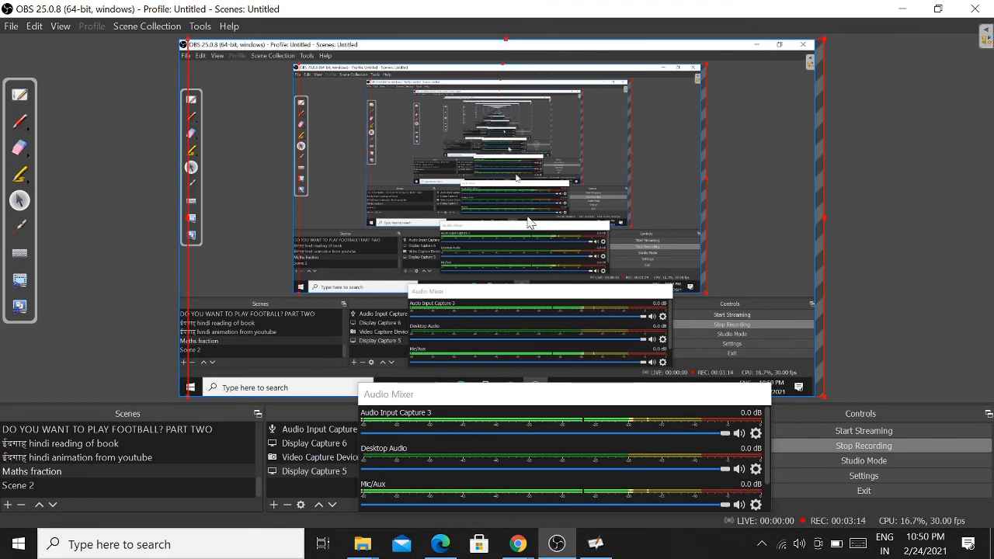
# - Return from the desktop to the Open-Sankoré board
pyautogui.moveTo(522, 541)
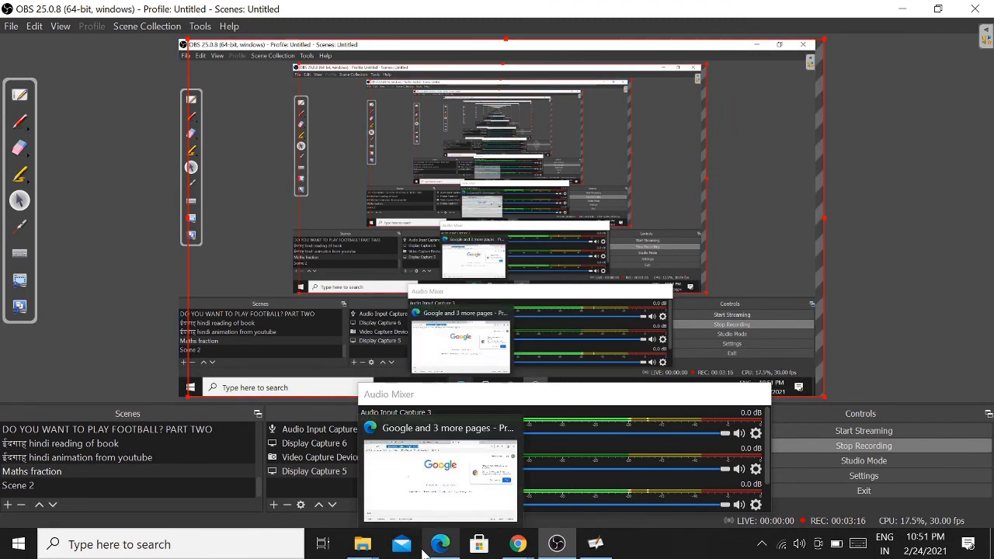
pyautogui.click(557, 544)
pyautogui.click(555, 543)
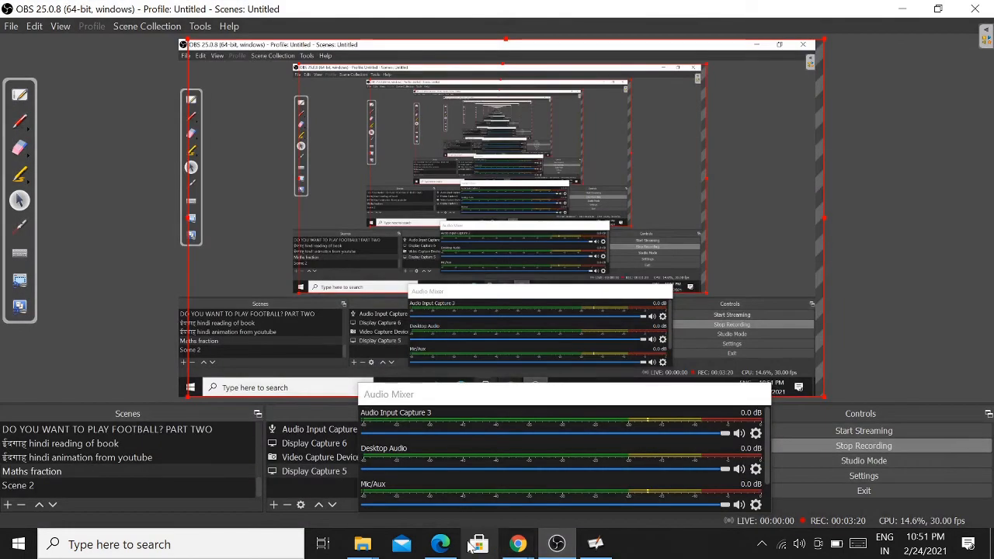
pyautogui.click(598, 544)
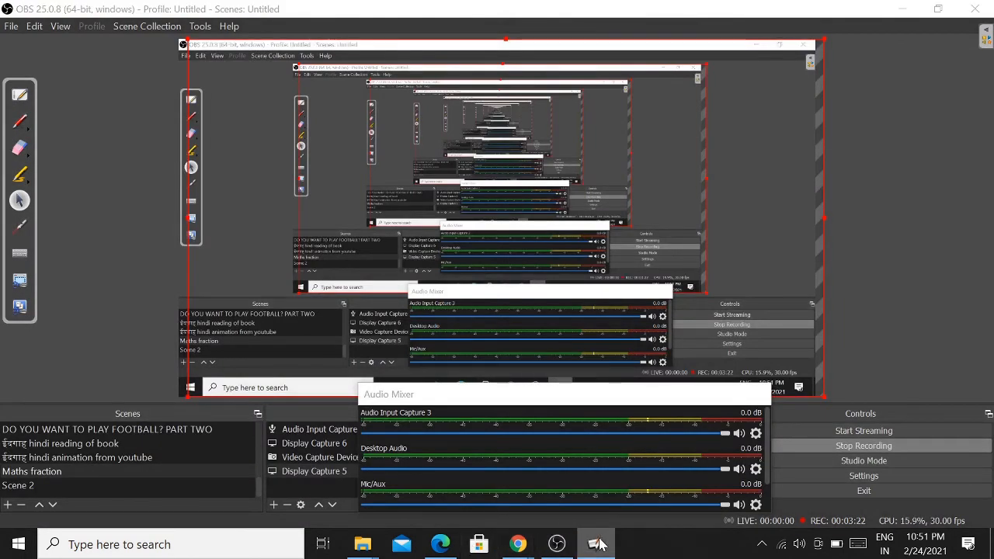
pyautogui.click(24, 96)
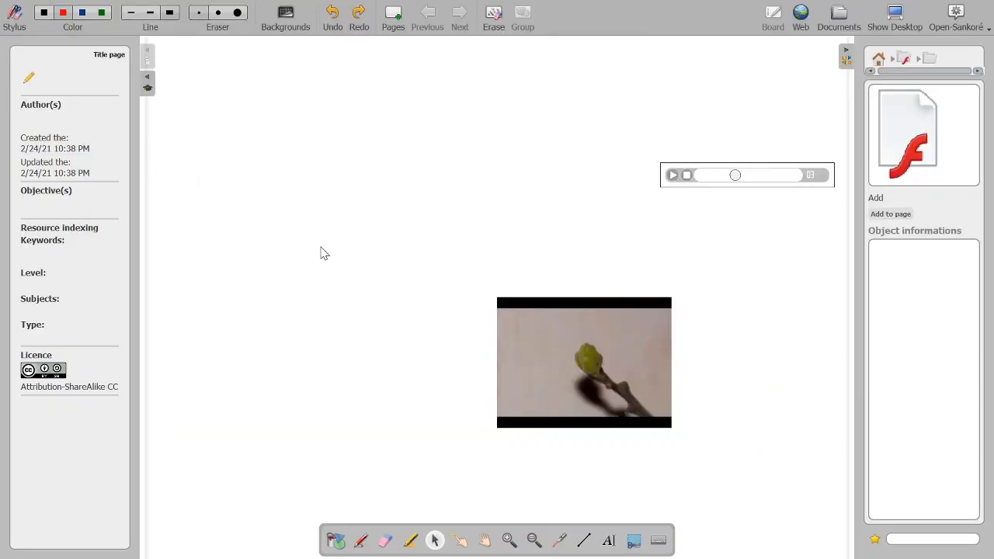
# - Quit Open-Sankoré and launch it again so that its library reloads
pyautogui.click(989, 32)
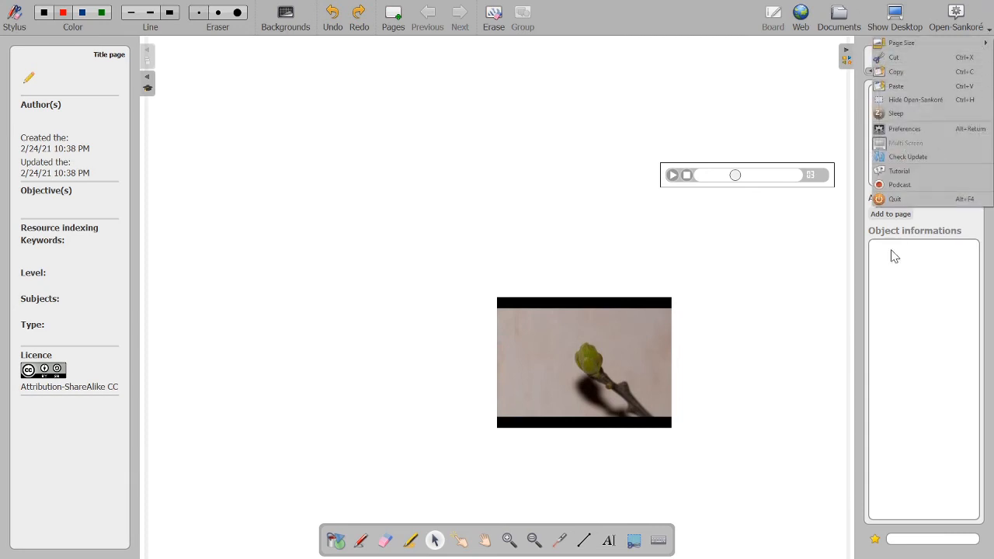
pyautogui.click(910, 200)
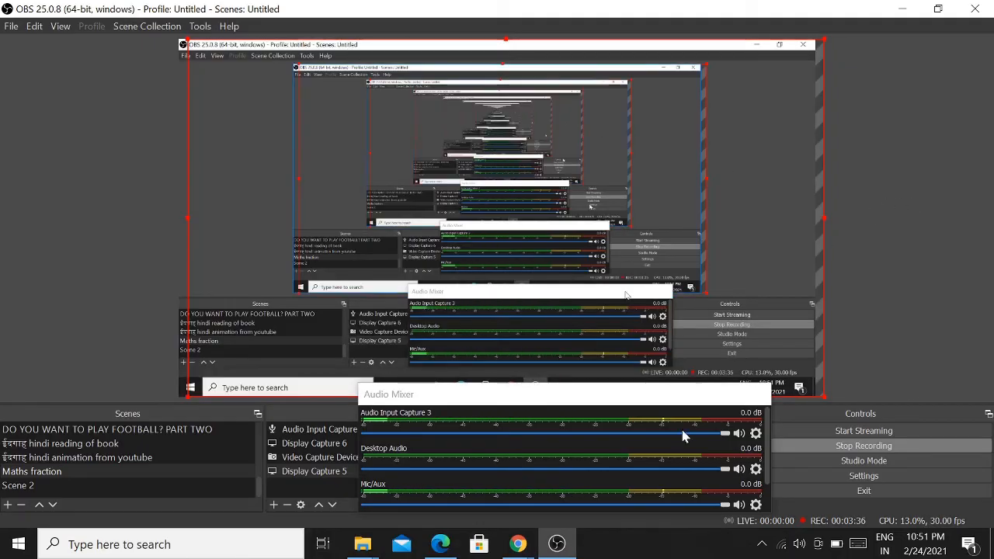
pyautogui.click(14, 546)
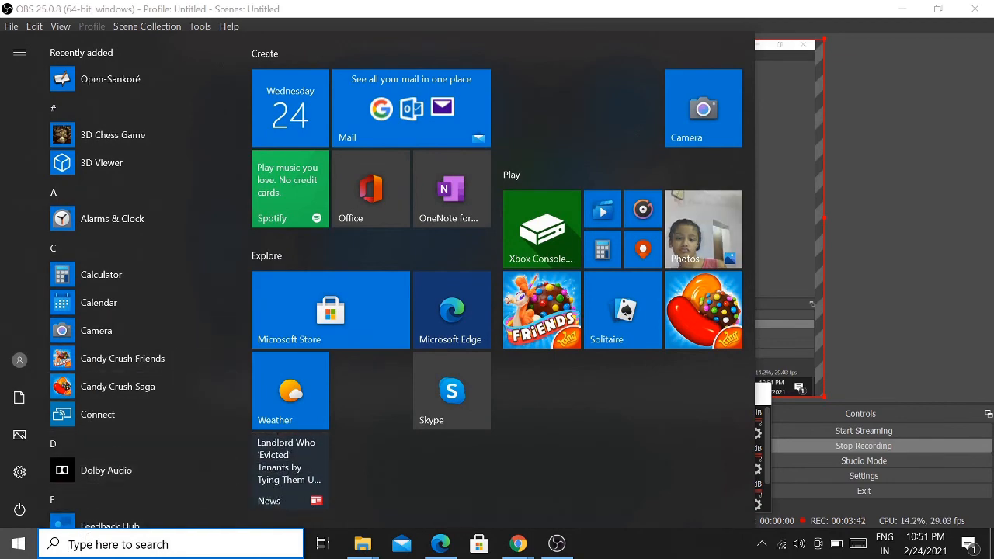
pyautogui.click(130, 89)
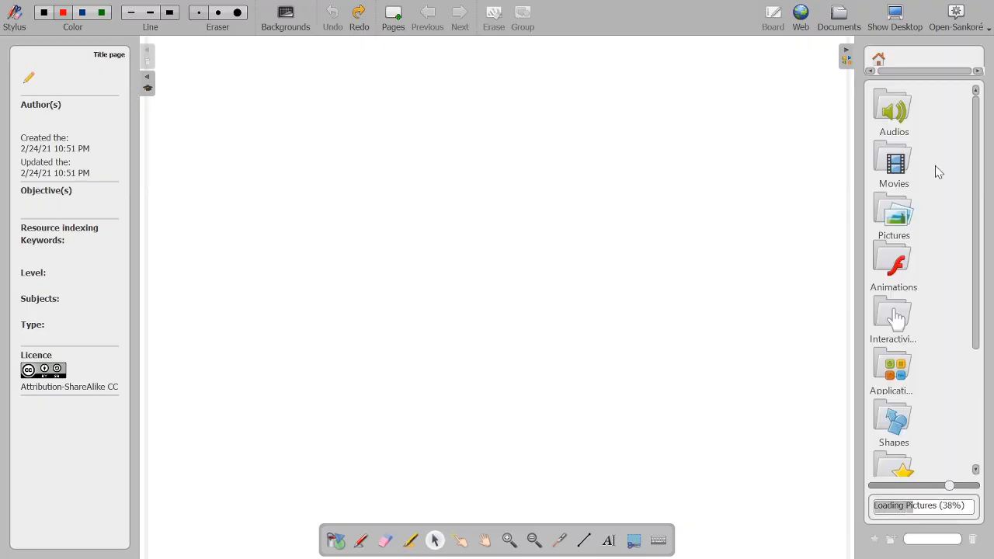
# - Look through the Movies library's subfolders, view the details of the video in the first subfolder, and reopen that subfolder
pyautogui.click(894, 164)
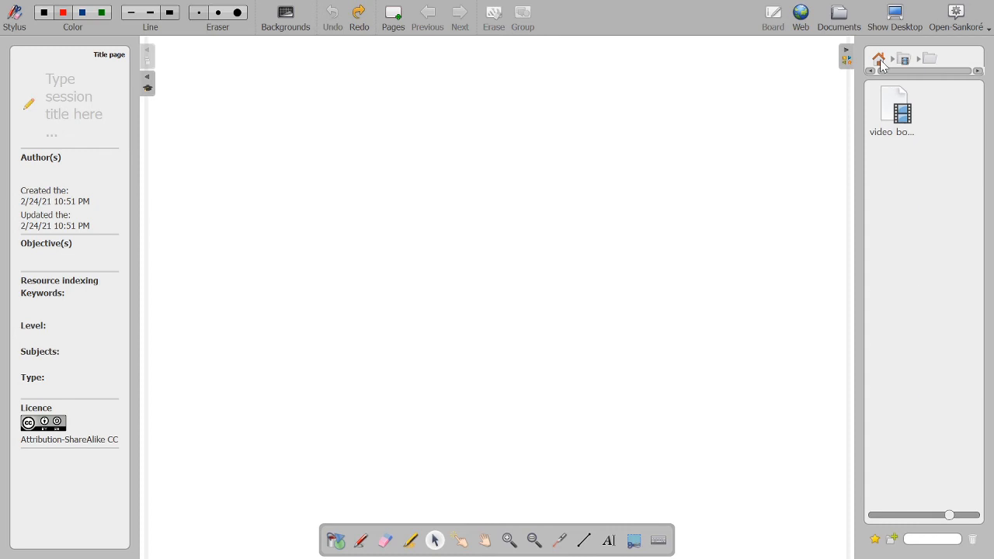
pyautogui.click(882, 66)
pyautogui.click(902, 179)
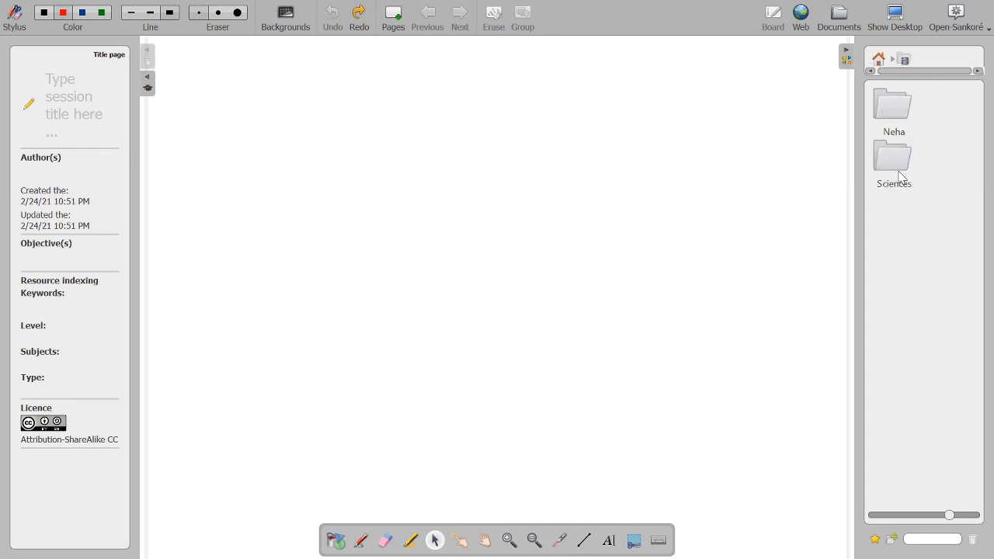
pyautogui.click(898, 114)
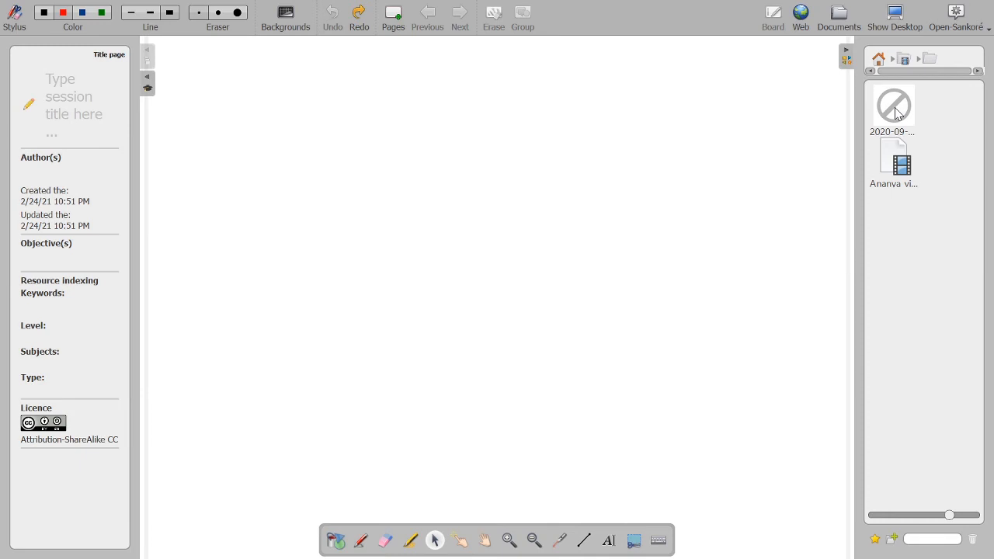
pyautogui.doubleClick(897, 159)
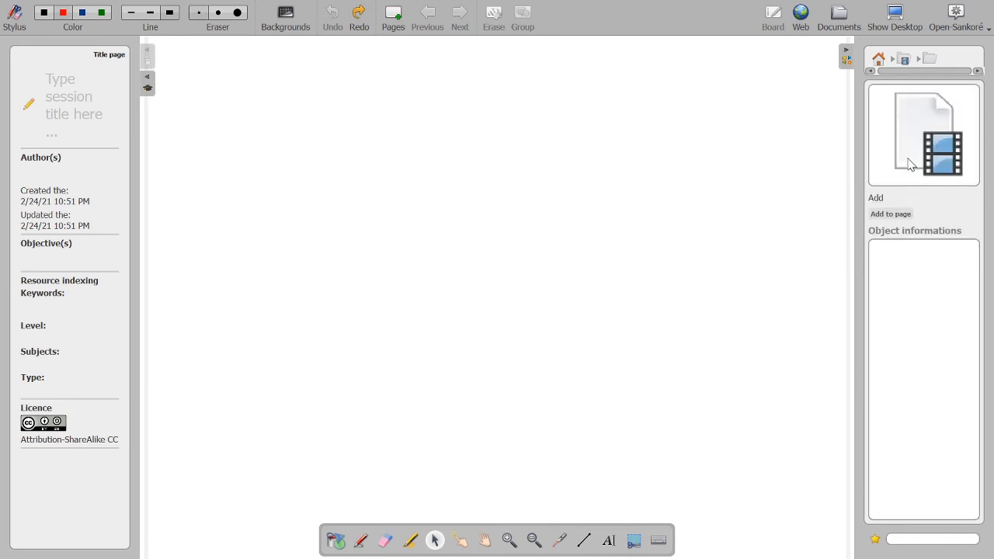
pyautogui.click(880, 59)
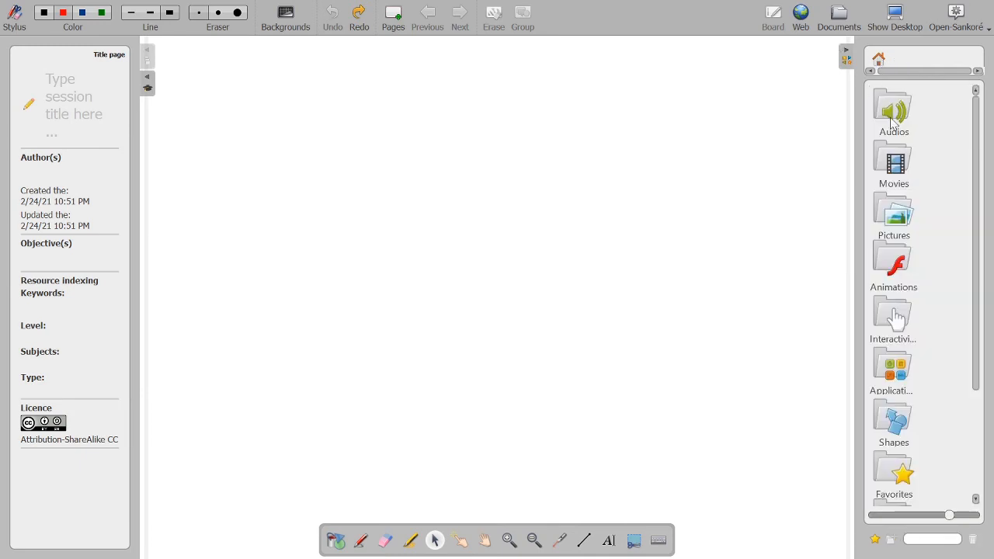
pyautogui.doubleClick(897, 161)
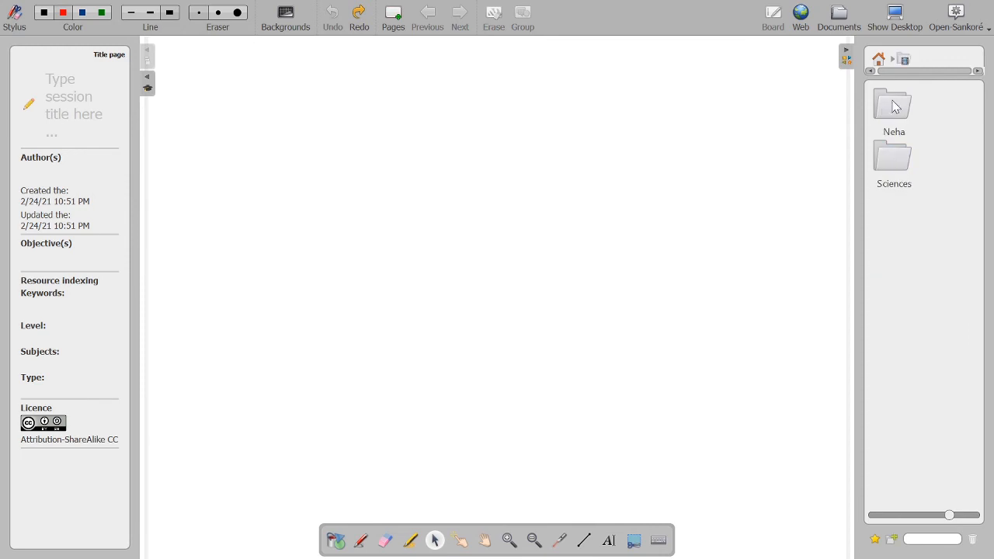
pyautogui.doubleClick(895, 108)
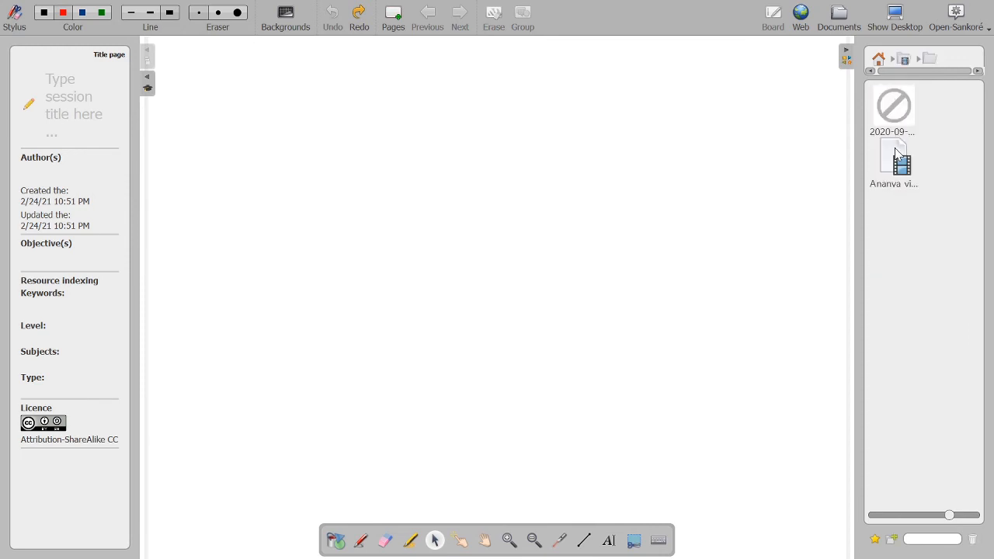
# - Place the library subfolder's second video on the page, move it fully onto the board, and start its playback
pyautogui.moveTo(898, 153); pyautogui.dragTo(754, 144)
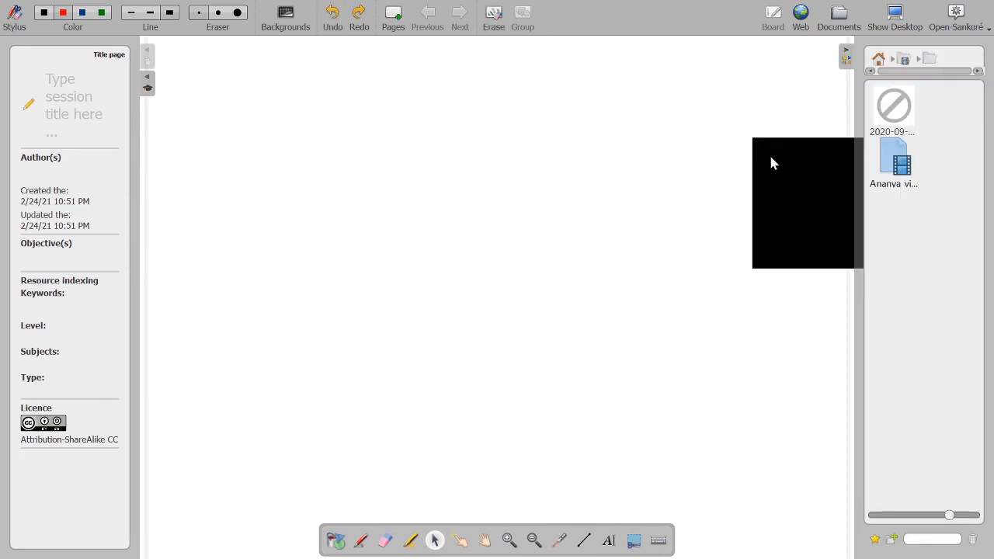
pyautogui.moveTo(774, 190); pyautogui.dragTo(651, 157)
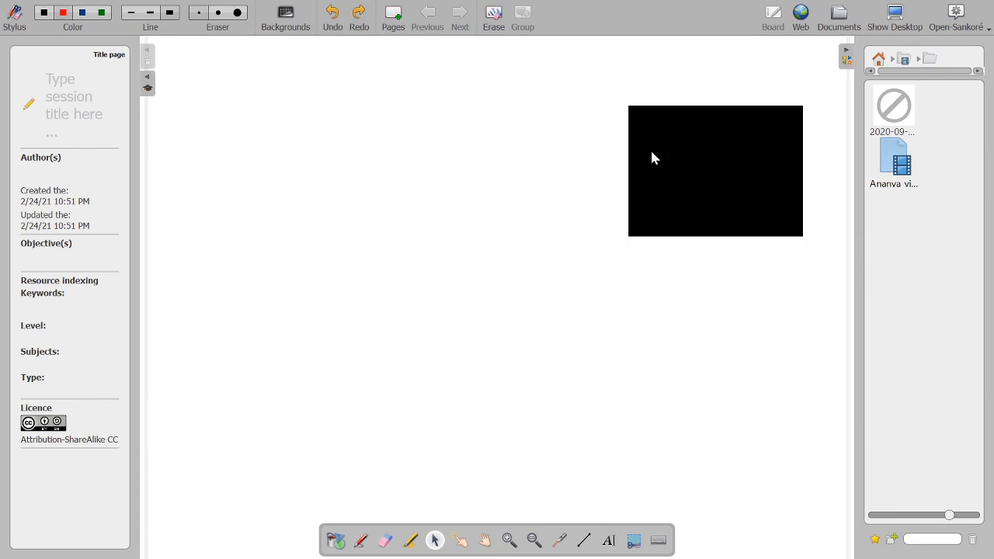
pyautogui.click(652, 158)
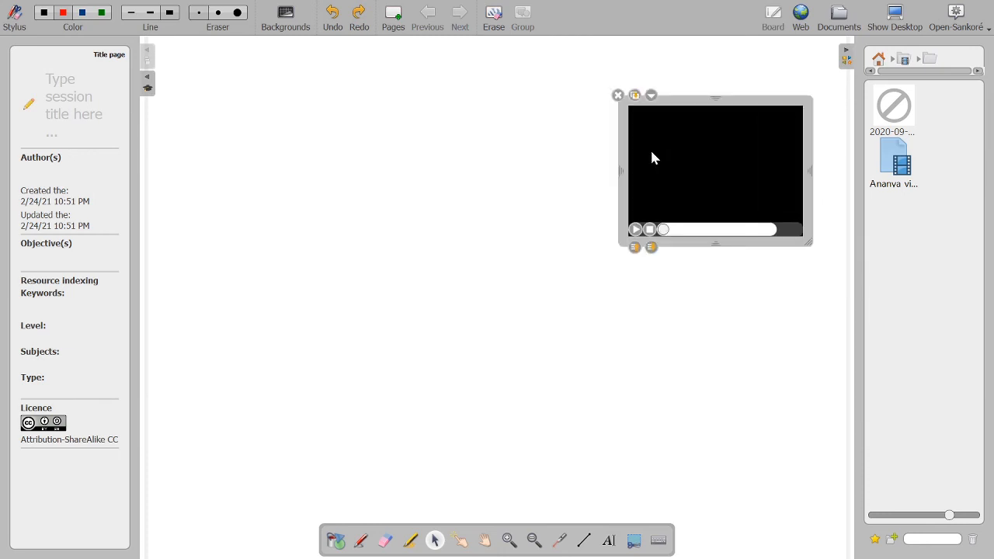
pyautogui.click(636, 228)
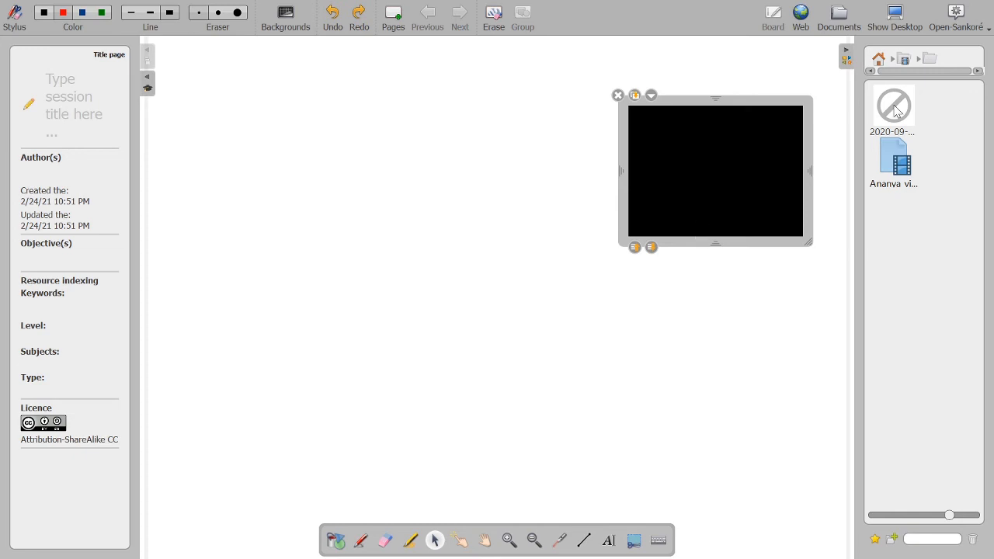
# - Add the Calculatrice application from the library's Applications folder to the page
pyautogui.click(880, 60)
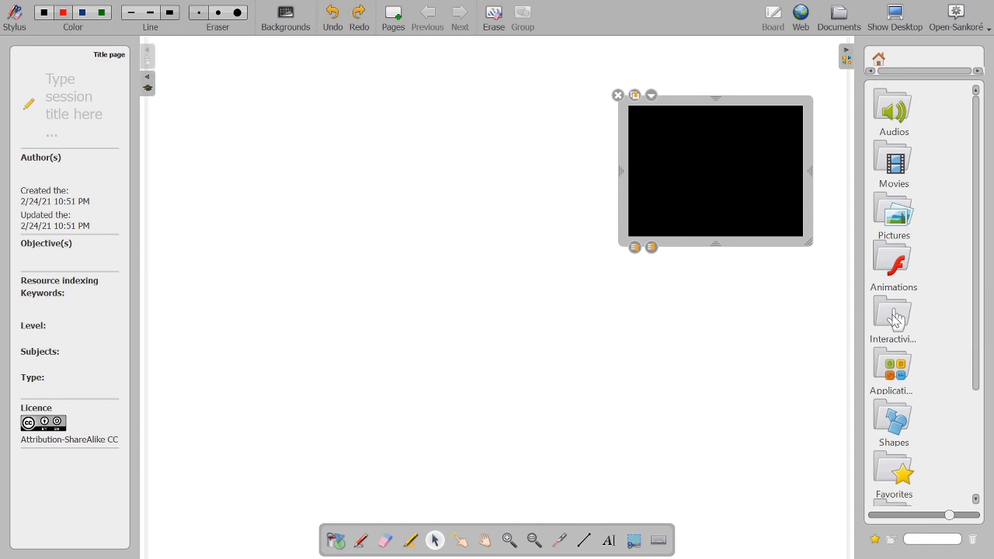
pyautogui.click(898, 375)
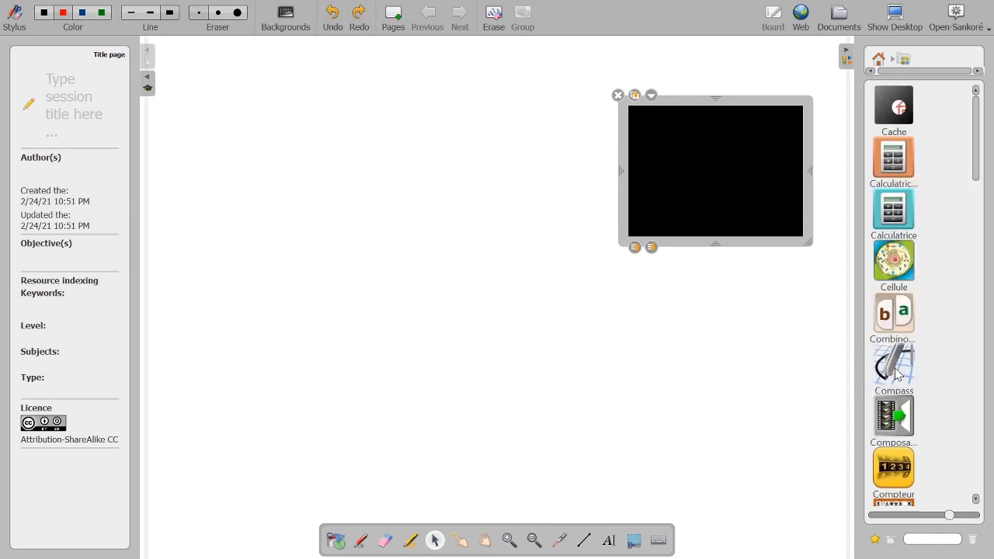
pyautogui.click(904, 203)
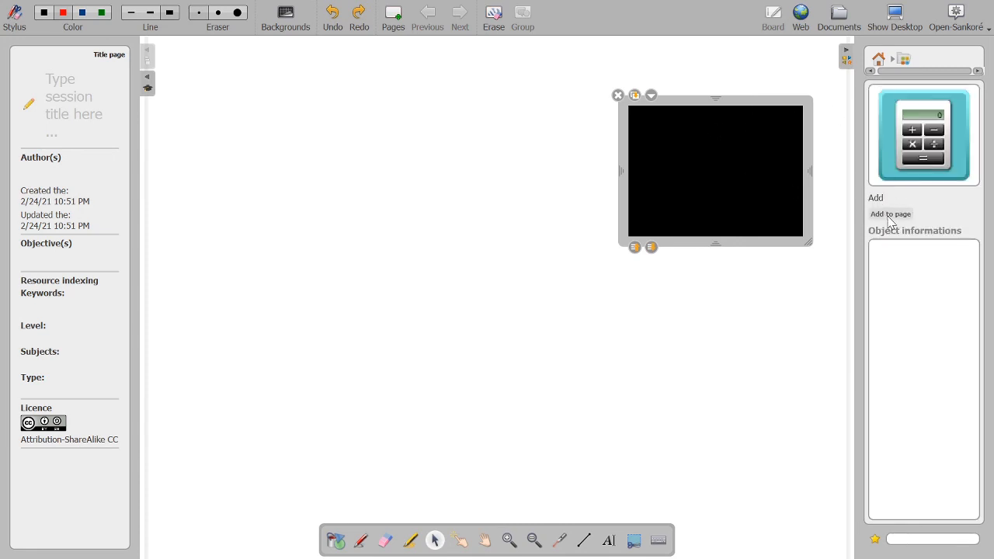
pyautogui.click(887, 216)
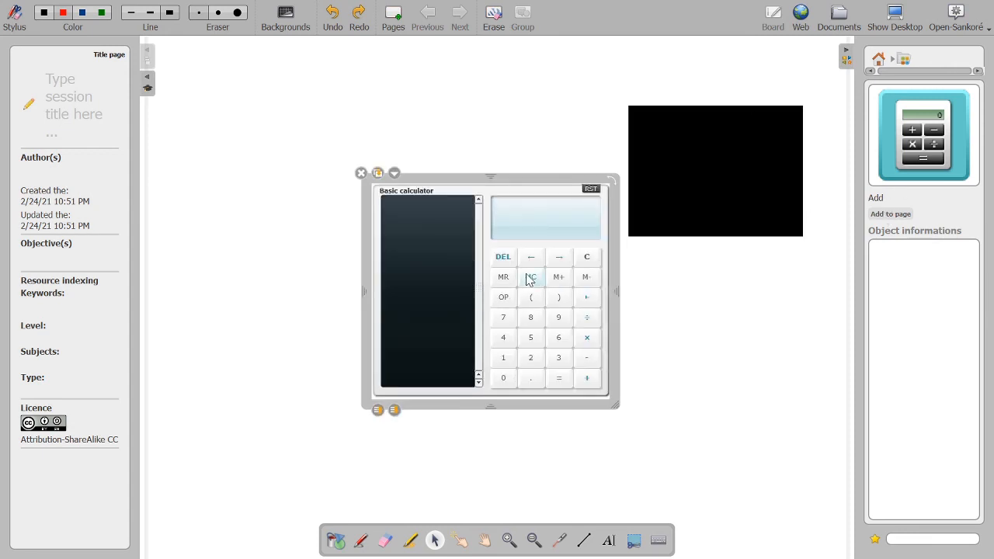
# - Calculate 88÷11 with the basic calculator on the page
pyautogui.click(531, 317)
pyautogui.click(531, 317)
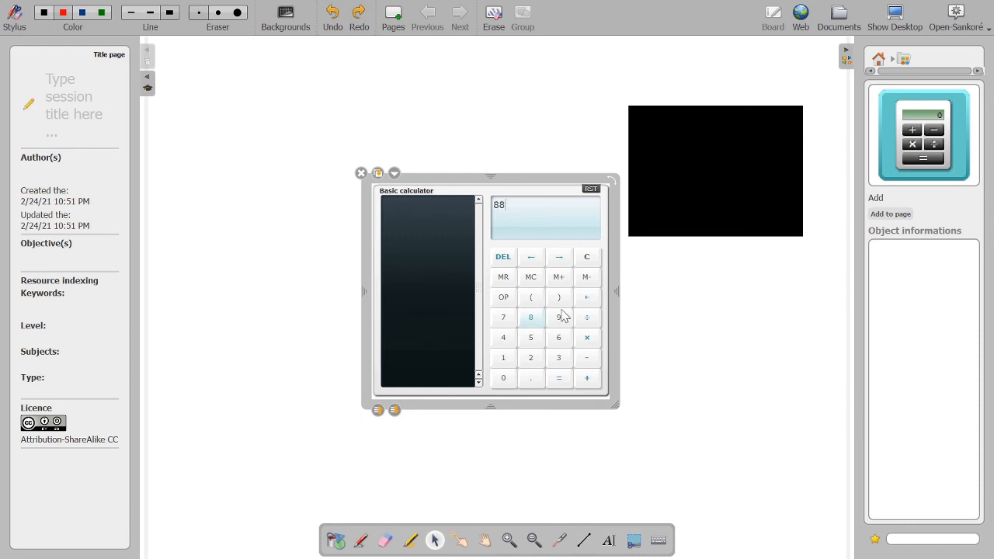
pyautogui.click(587, 324)
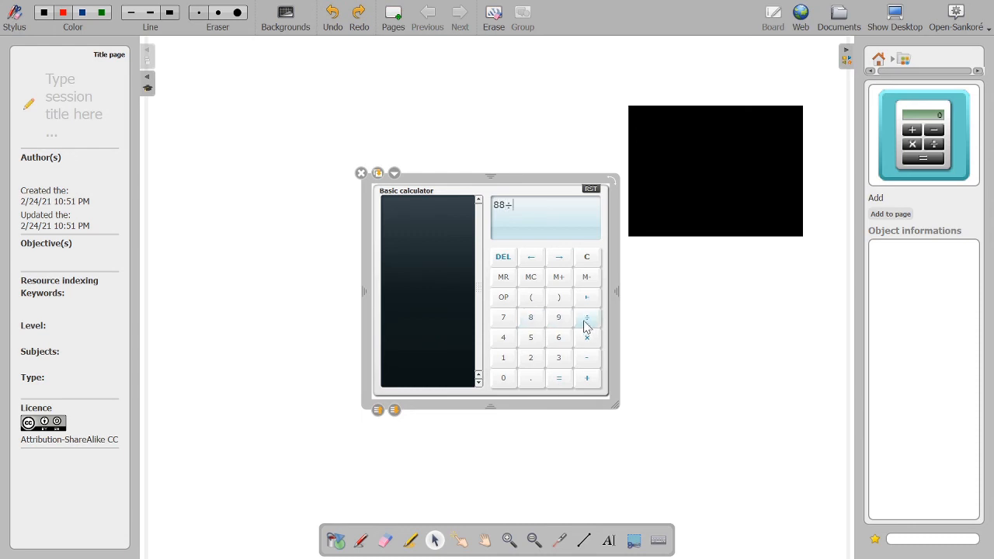
pyautogui.click(506, 361)
pyautogui.click(505, 361)
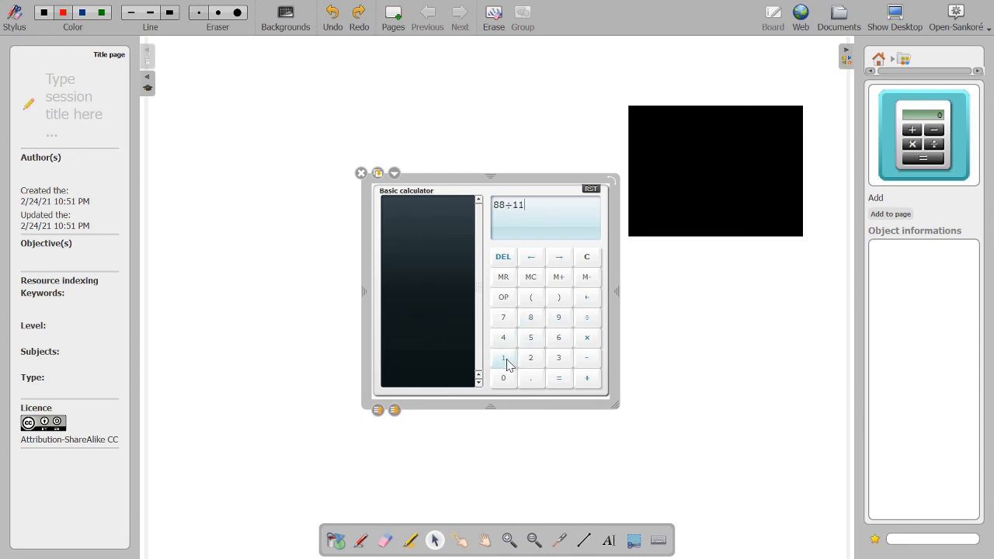
pyautogui.click(566, 381)
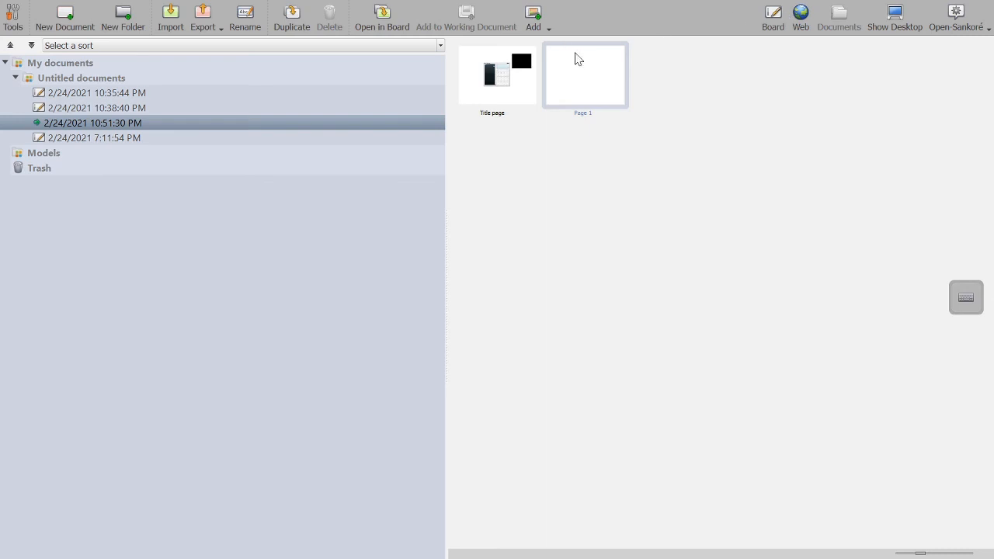
# - Preview the documents 2/24/2021 10:35:44 PM and 2/24/2021 10:38:40 PM, and view the Models folder
pyautogui.click(113, 94)
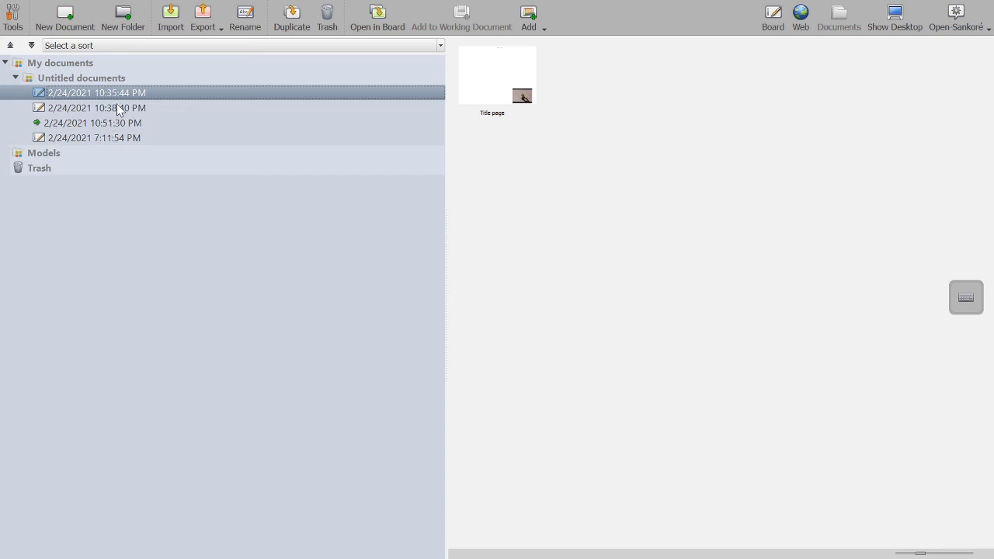
pyautogui.click(118, 108)
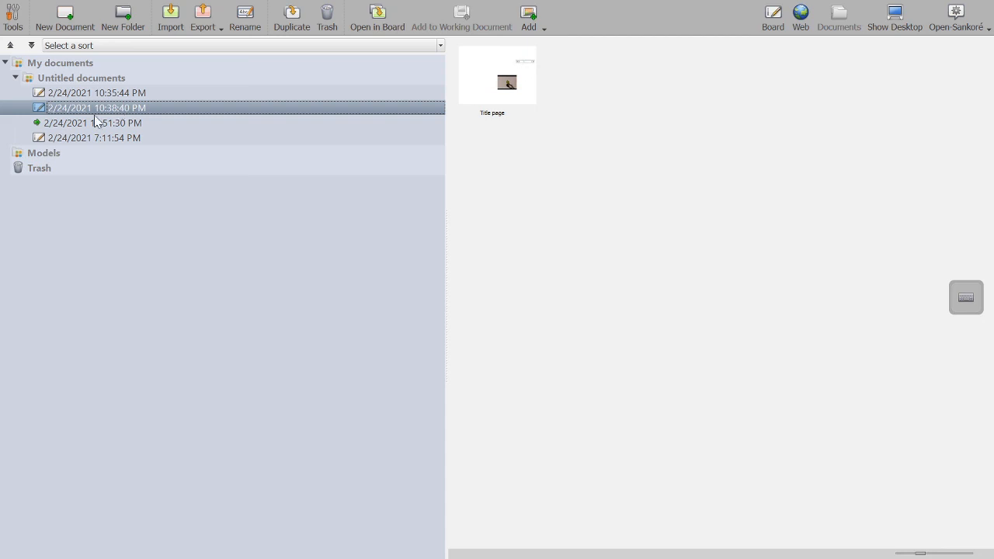
pyautogui.click(52, 157)
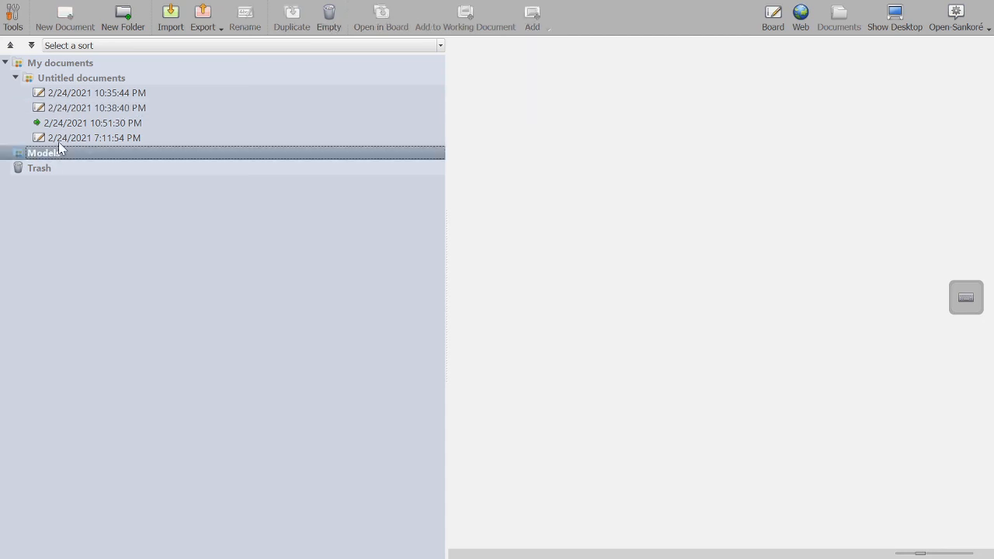
# - Move the document 2/24/2021 7:11:54 PM to the Trash, and try to move it back out
pyautogui.moveTo(67, 139); pyautogui.dragTo(65, 172)
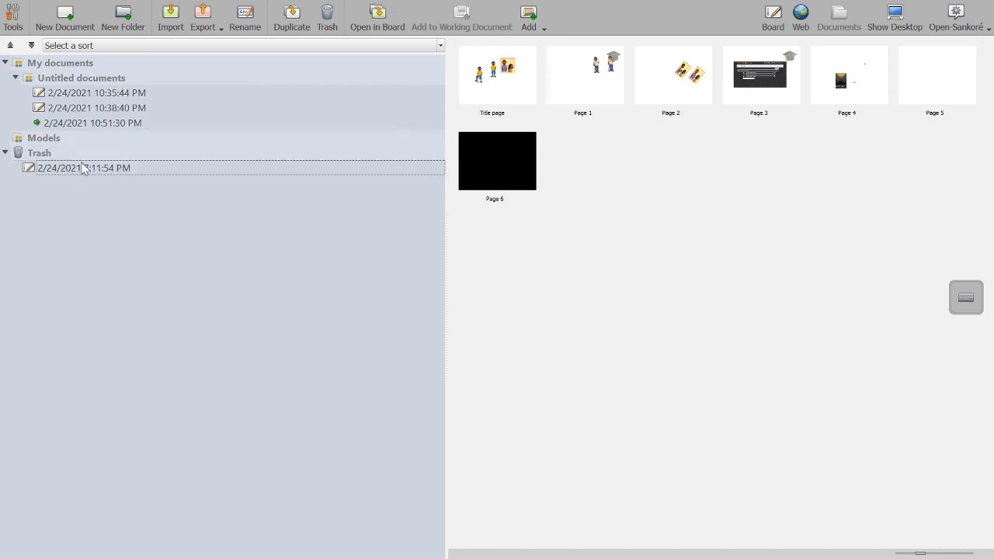
pyautogui.click(84, 169)
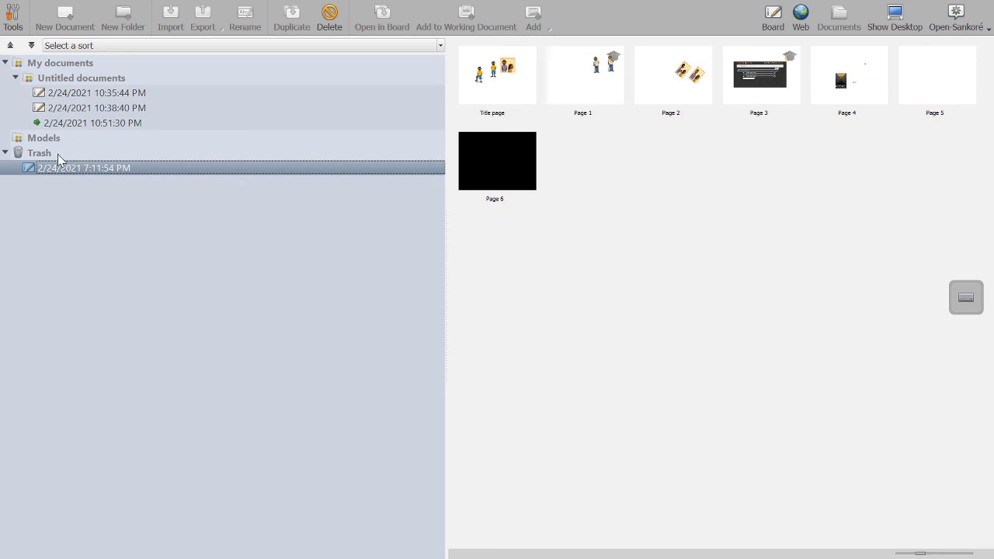
pyautogui.moveTo(68, 168); pyautogui.dragTo(70, 145)
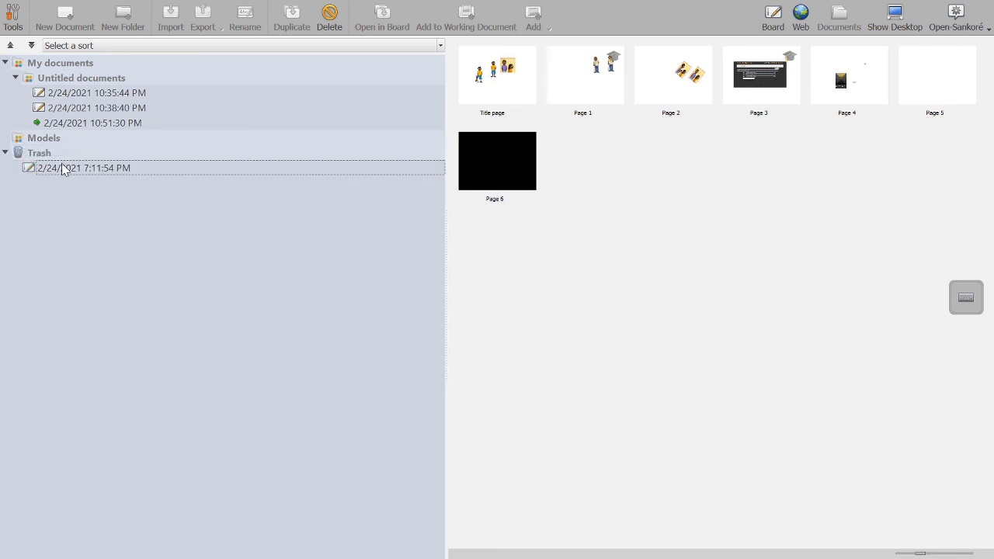
pyautogui.click(63, 168)
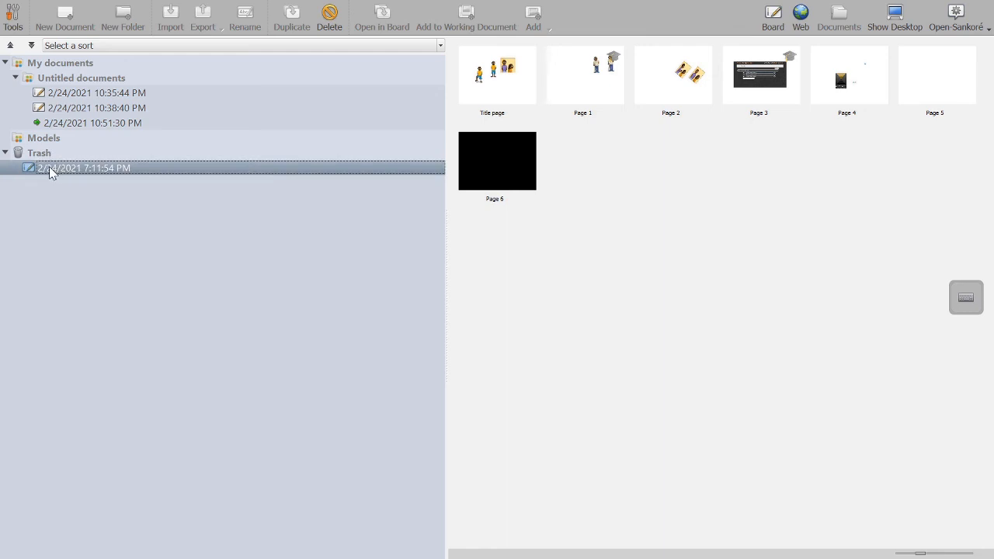
# - Open the document 2/24/2021 10:51:30 PM on the board, view its second page, and return to the document manager
pyautogui.click(80, 124)
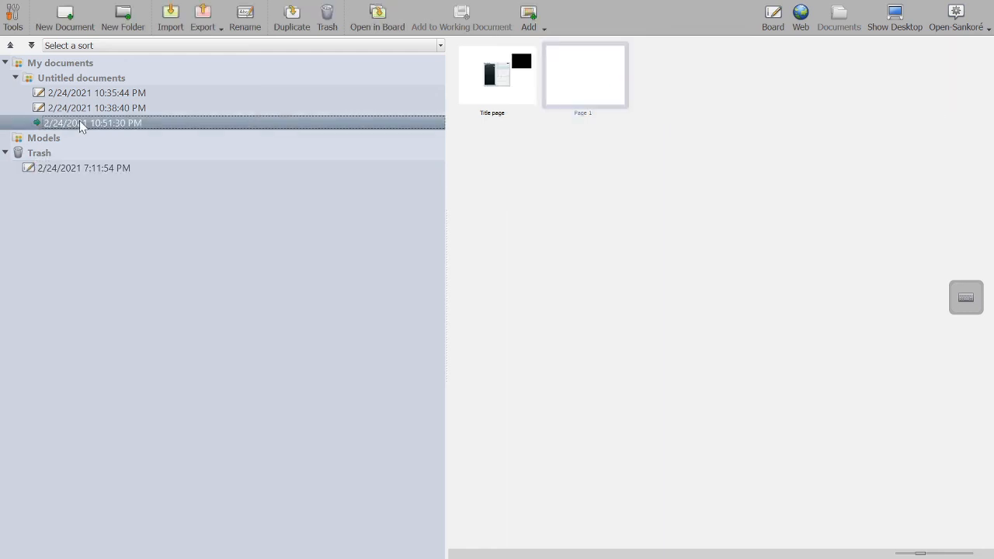
pyautogui.doubleClick(522, 56)
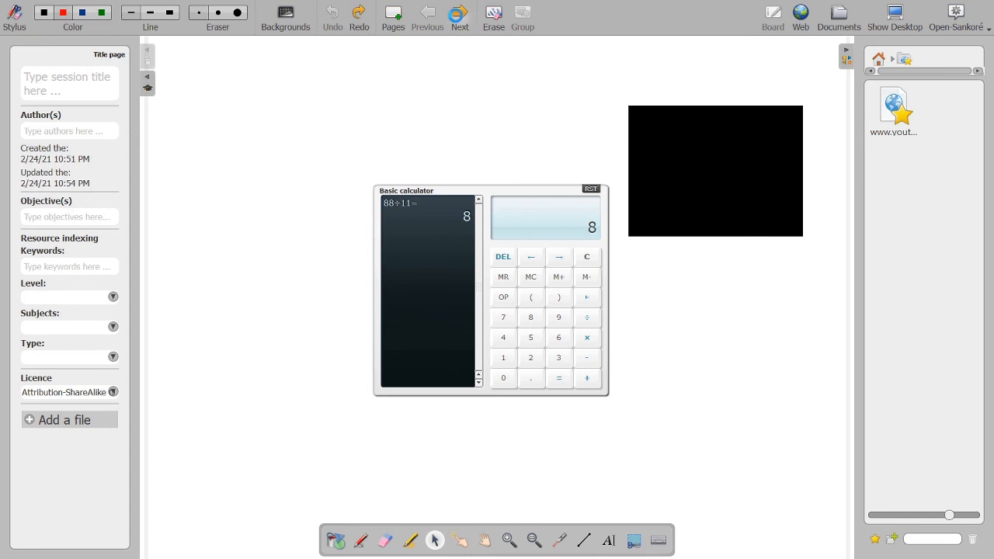
pyautogui.click(449, 19)
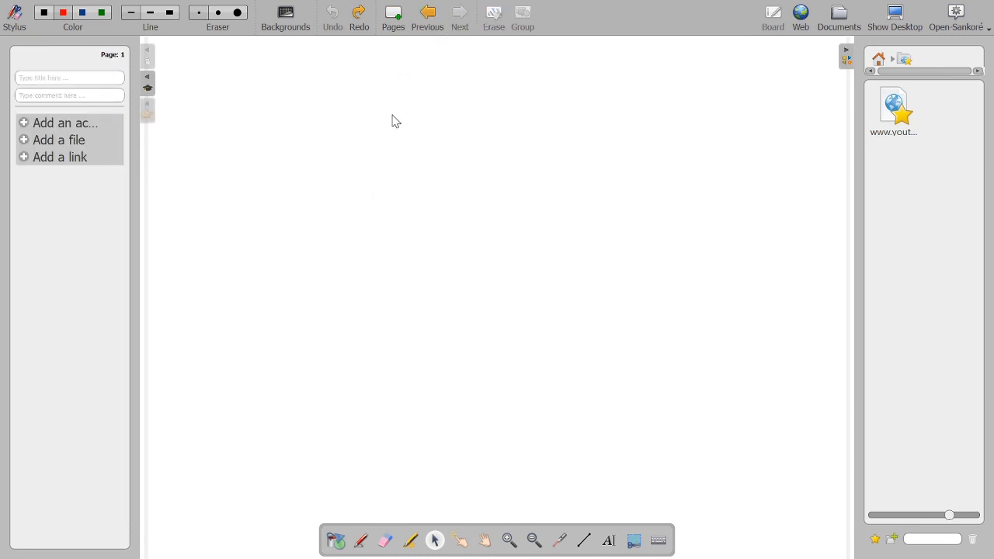
pyautogui.click(843, 17)
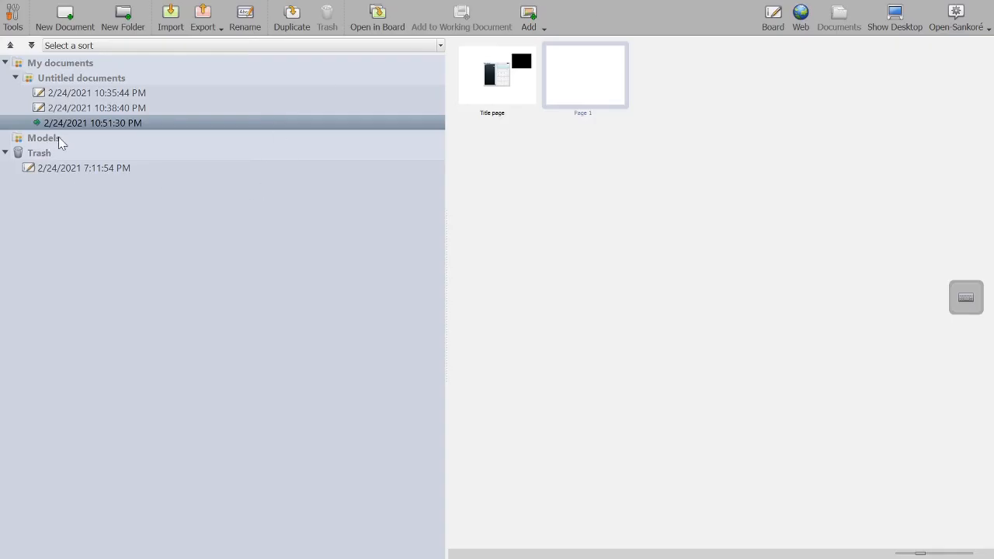
# - Move the document 2/24/2021 10:51:30 PM out of Untitled documents to below the Trash, and select it
pyautogui.moveTo(88, 122); pyautogui.dragTo(88, 177)
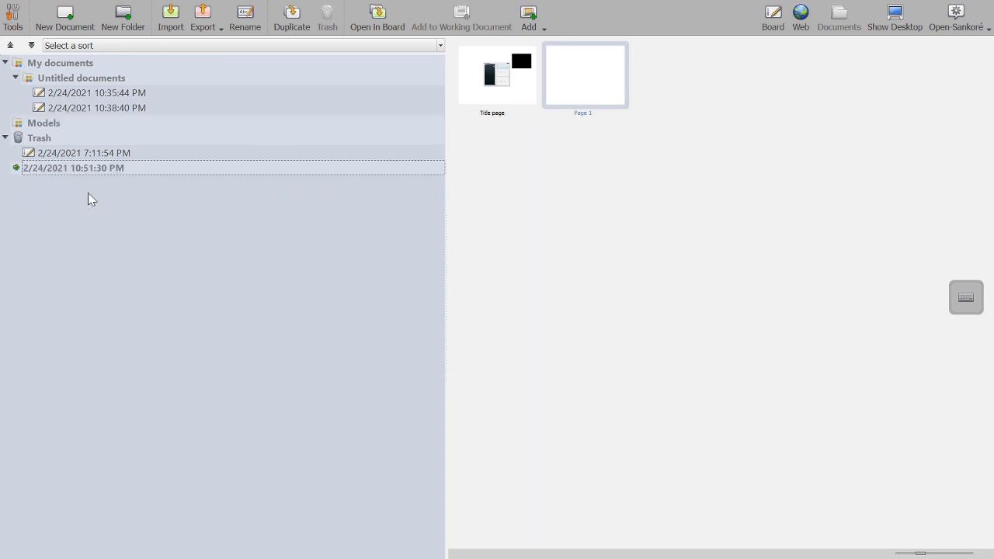
pyautogui.click(88, 167)
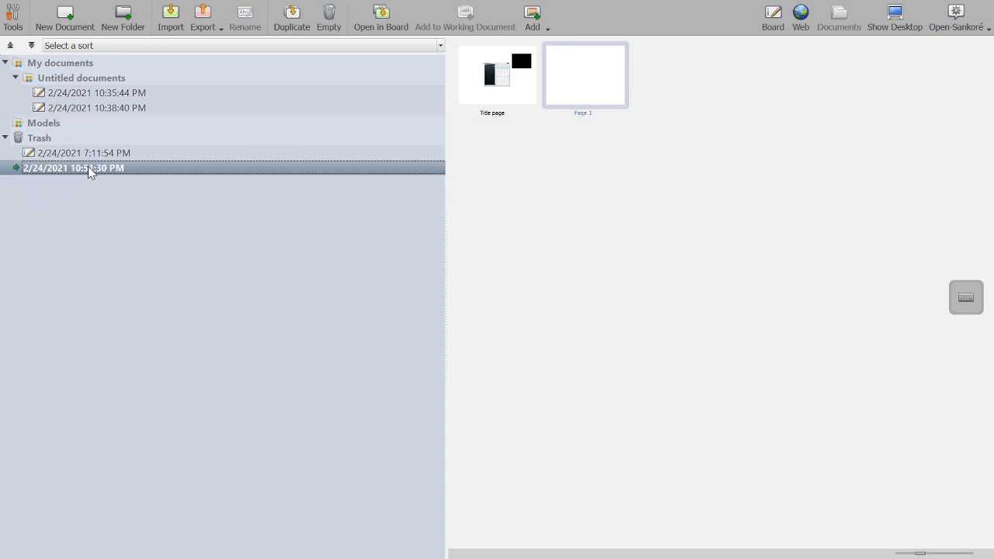
# - Add the document 2/24/2021 10:38:40 PM to Models as a template, and expand that folder
pyautogui.click(47, 123)
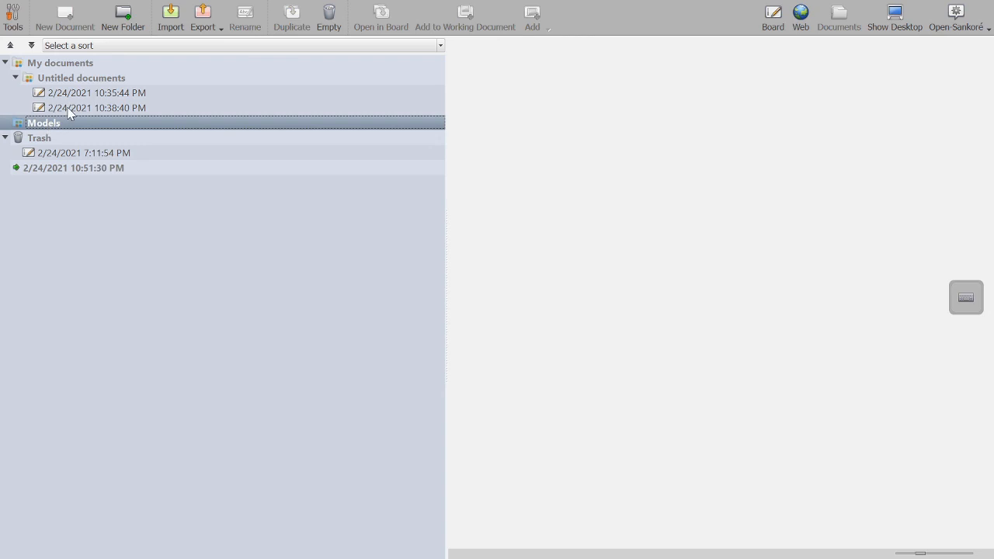
pyautogui.moveTo(69, 113); pyautogui.dragTo(69, 133)
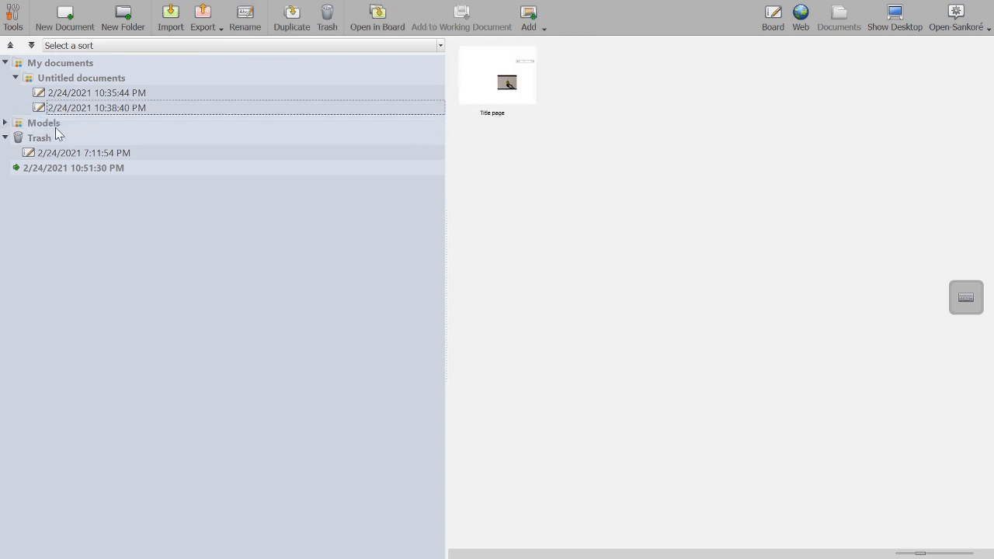
pyautogui.click(4, 125)
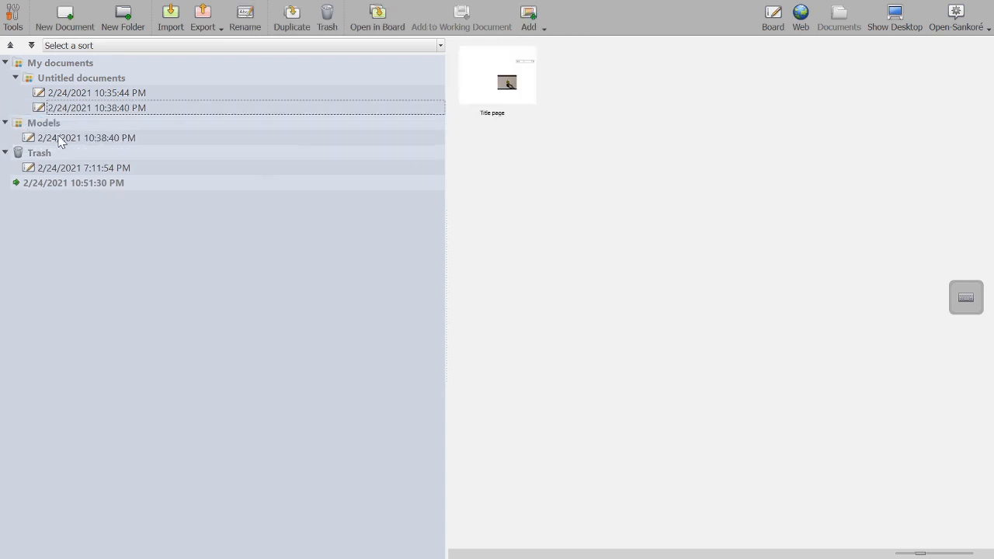
# - Rename the template in Models to "my template"
pyautogui.click(59, 138)
pyautogui.click(60, 138)
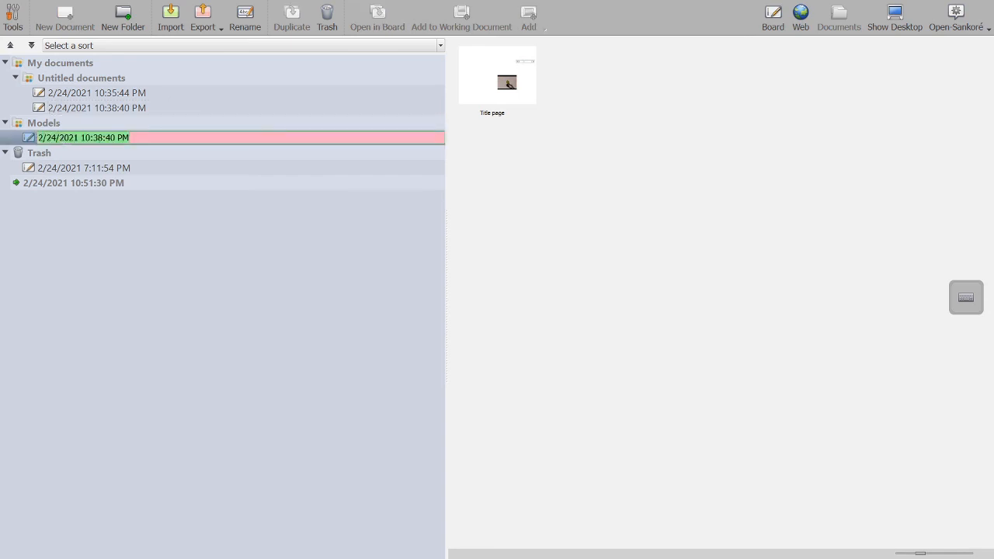
pyautogui.click(28, 139)
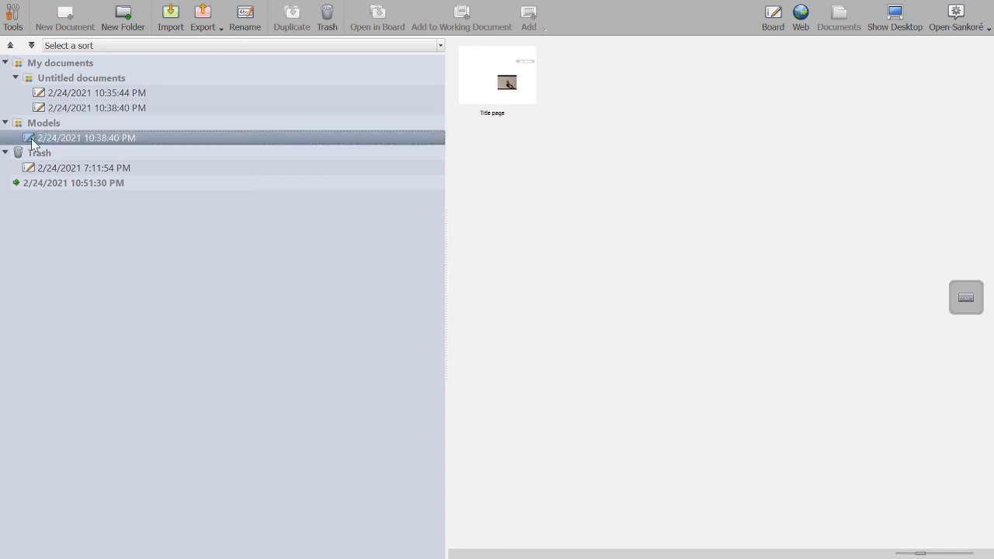
pyautogui.click(54, 139)
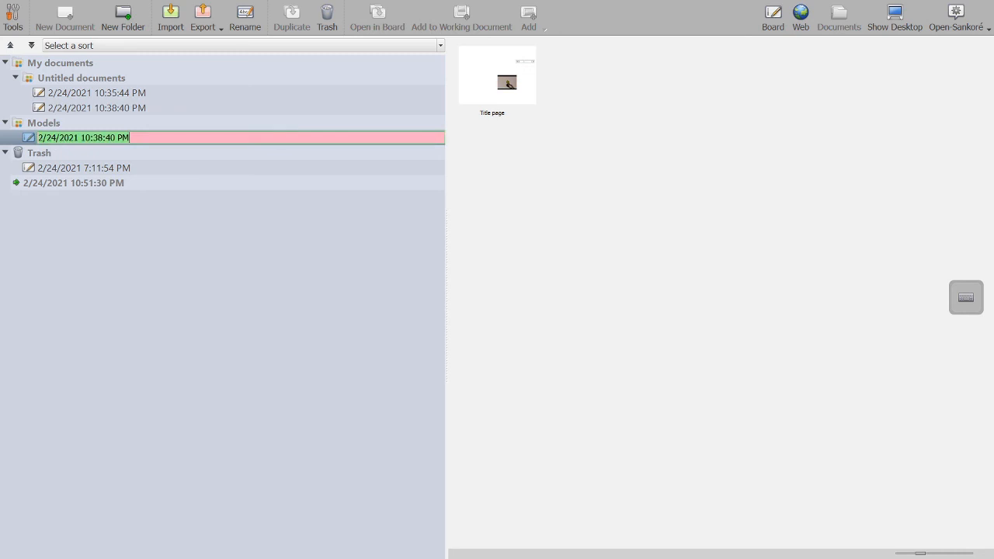
pyautogui.write('my')
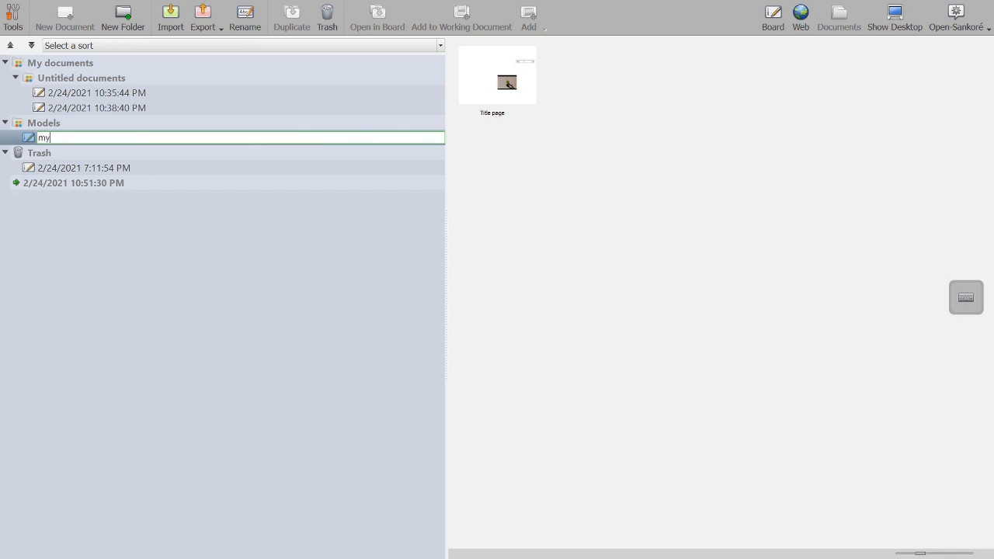
pyautogui.write(' template')
# - Copy "my template" within the Models folder, and create a document from it in Untitled documents
pyautogui.moveTo(33, 143); pyautogui.dragTo(56, 121)
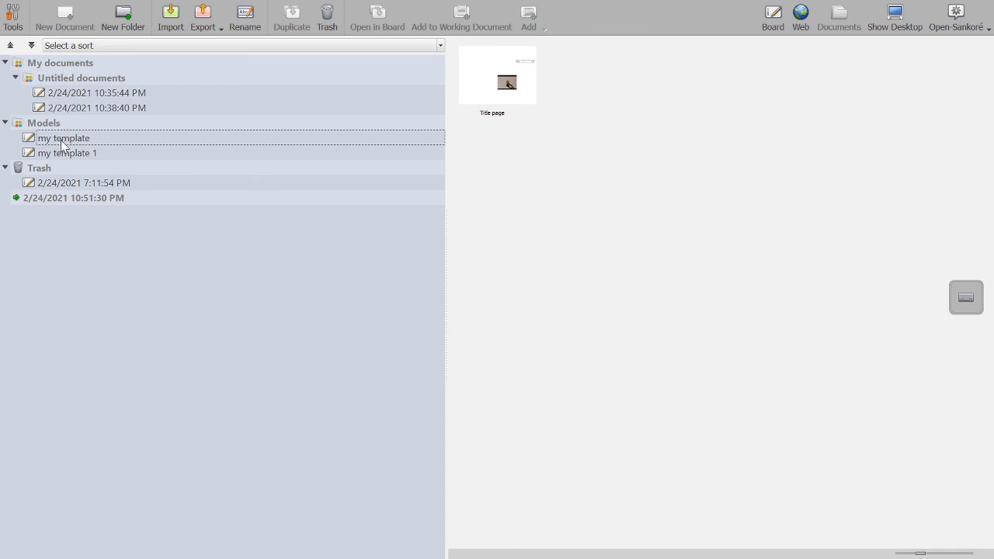
pyautogui.moveTo(63, 143); pyautogui.dragTo(97, 101)
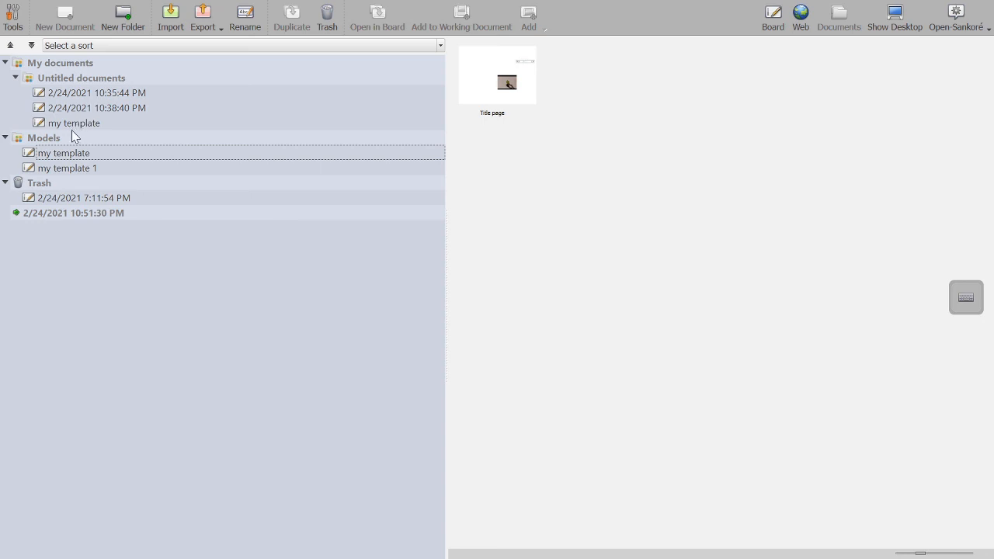
# - Select the "my template" document in Untitled documents and its title page
pyautogui.click(75, 124)
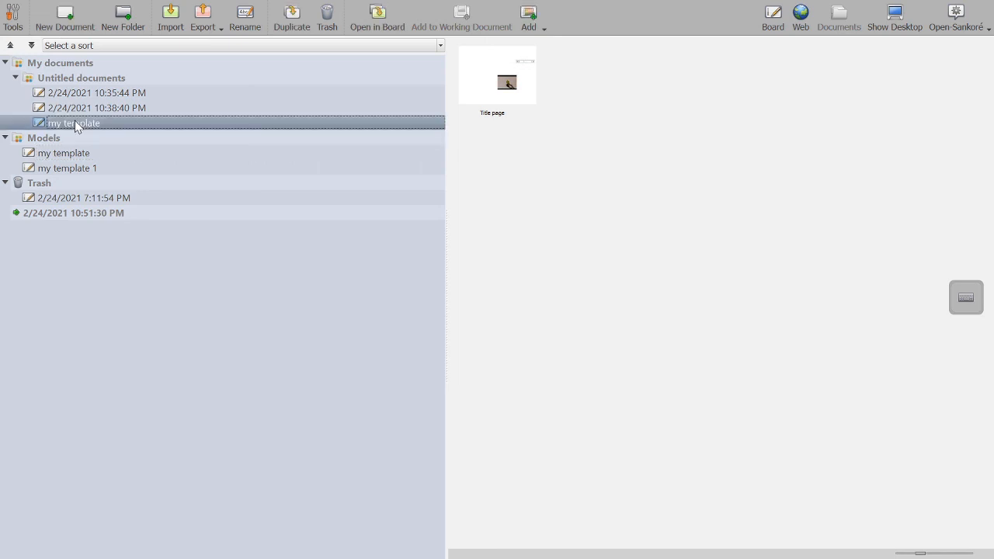
pyautogui.doubleClick(75, 123)
pyautogui.click(39, 124)
pyautogui.click(40, 126)
pyautogui.click(475, 83)
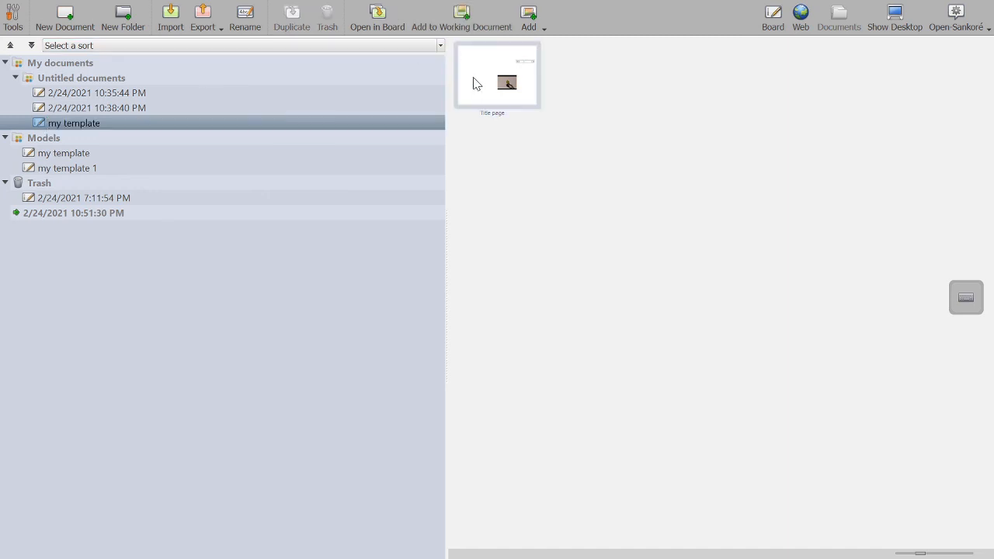